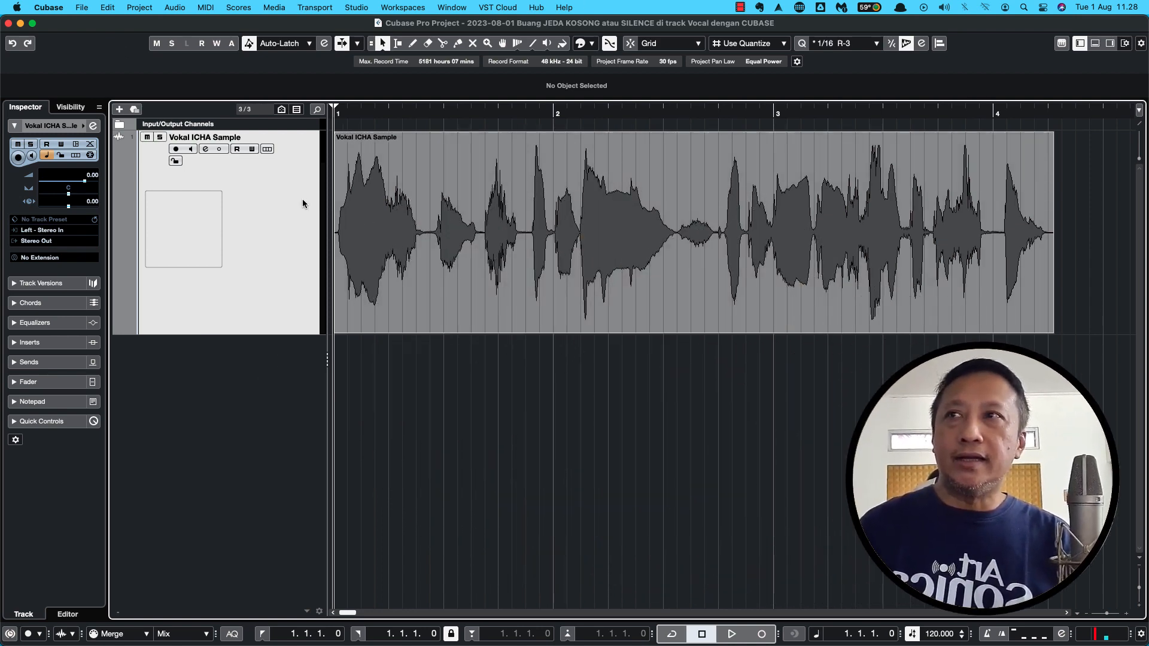
Return the playhead to the project start and play back the Vokal ICHA Sample recording.
click(357, 412)
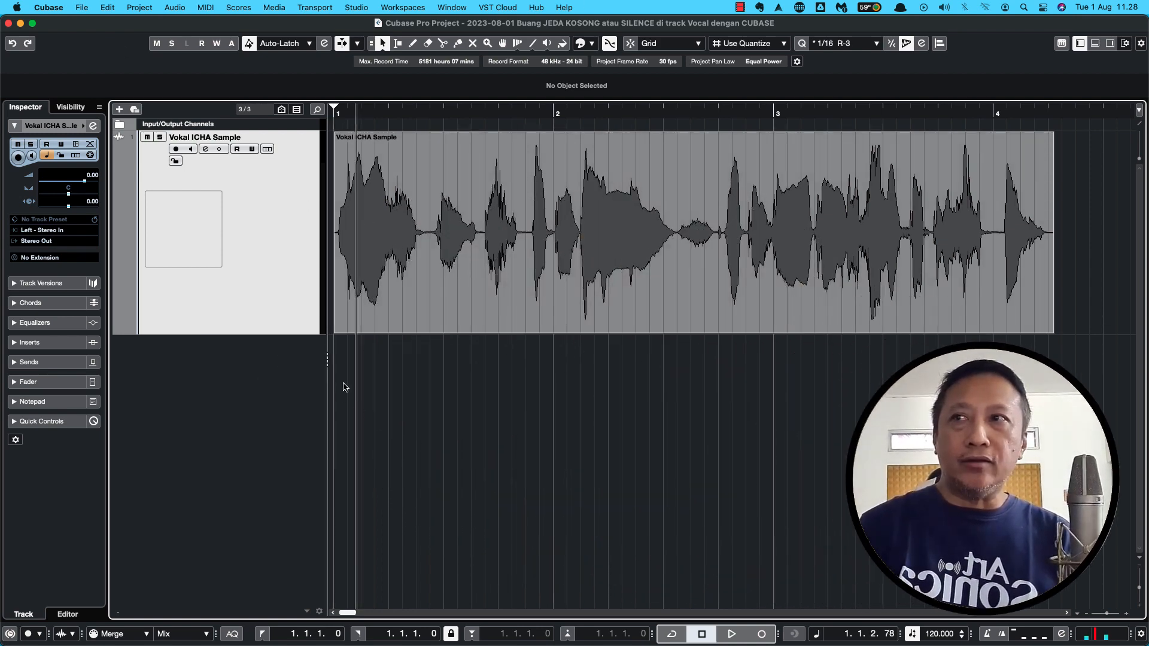
click(335, 139)
key(period)
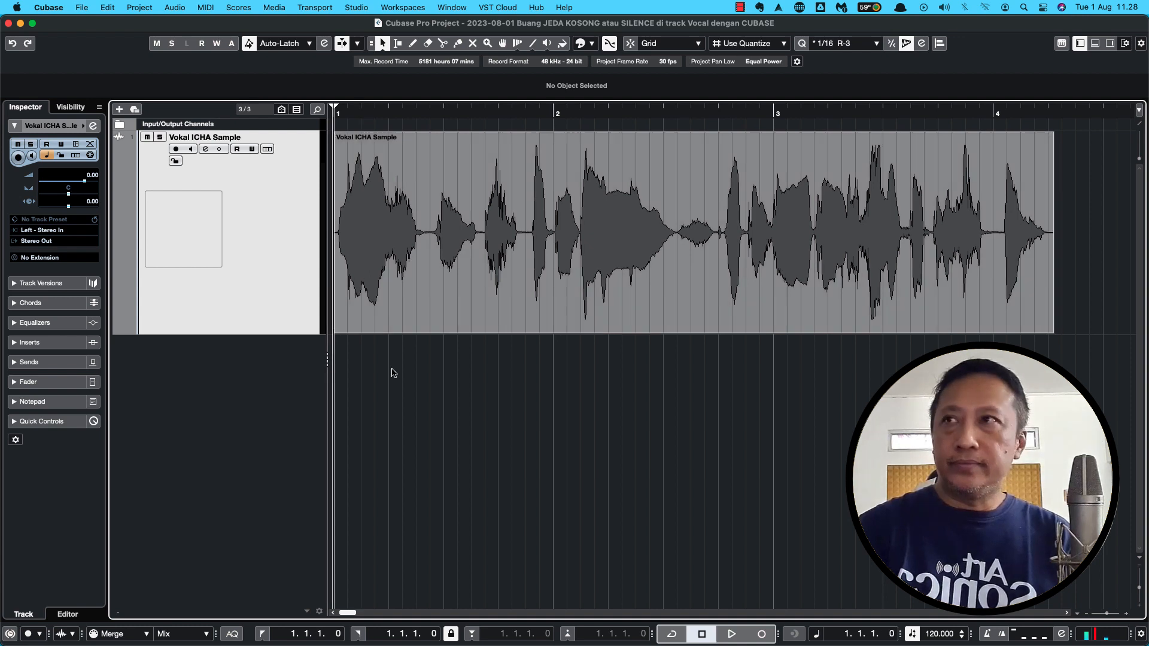
click(401, 459)
key(period)
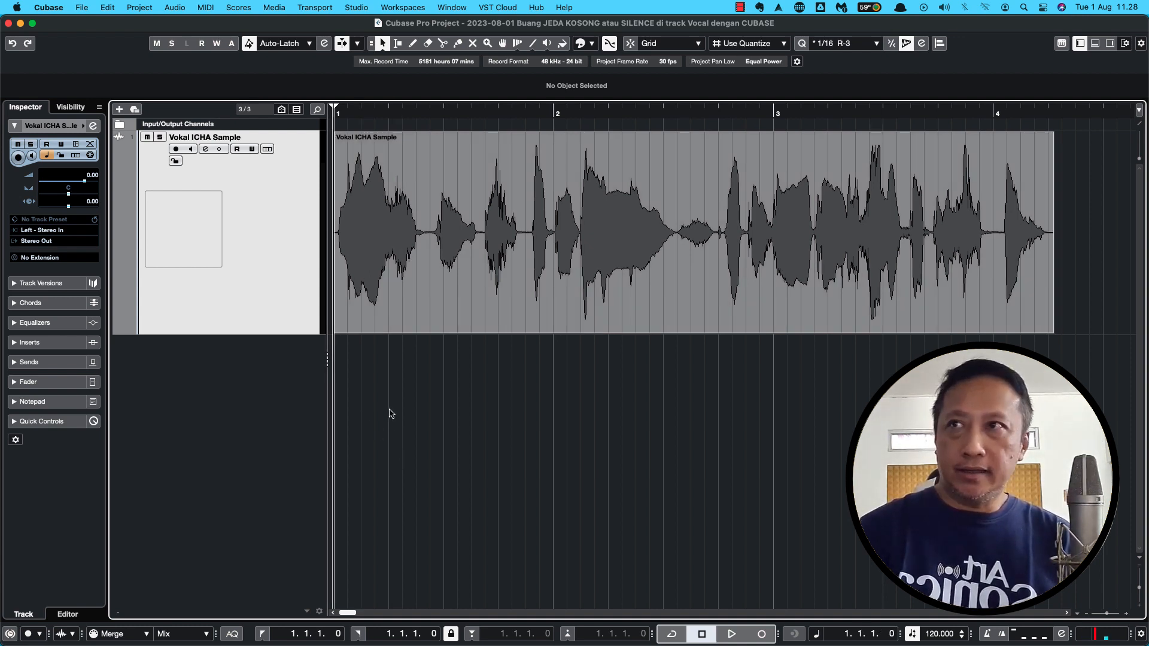
key(space)
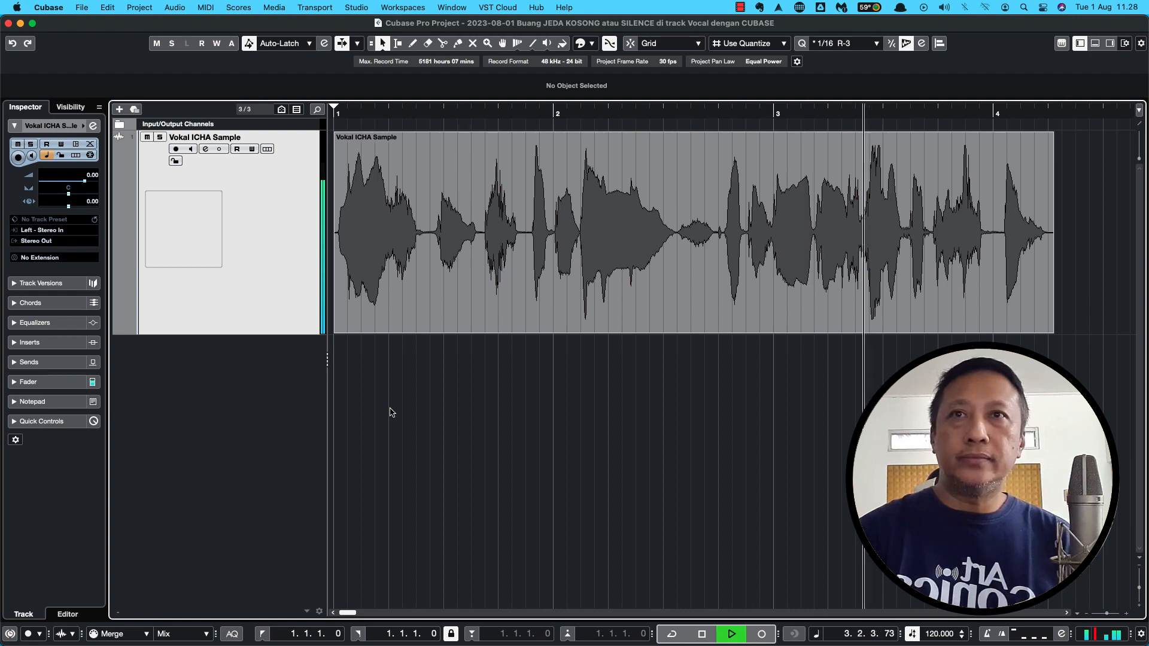
key(space)
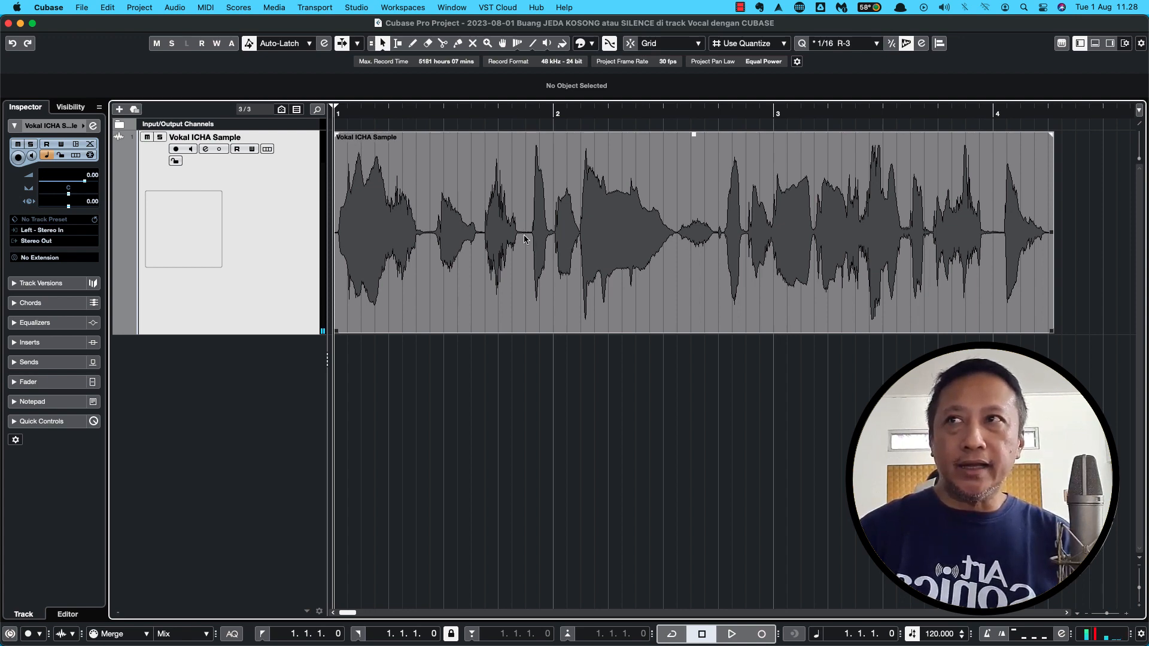
Mark silent gaps between the vocal phrases with the Range Selection tool.
click(398, 44)
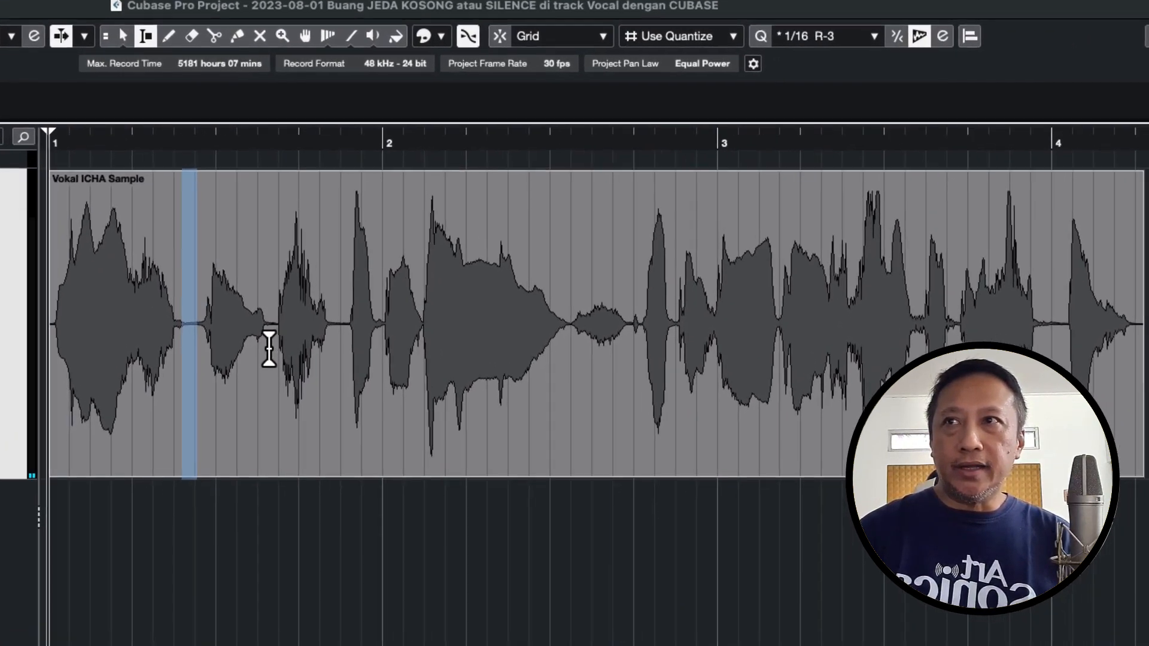
drag(268, 349, 349, 353)
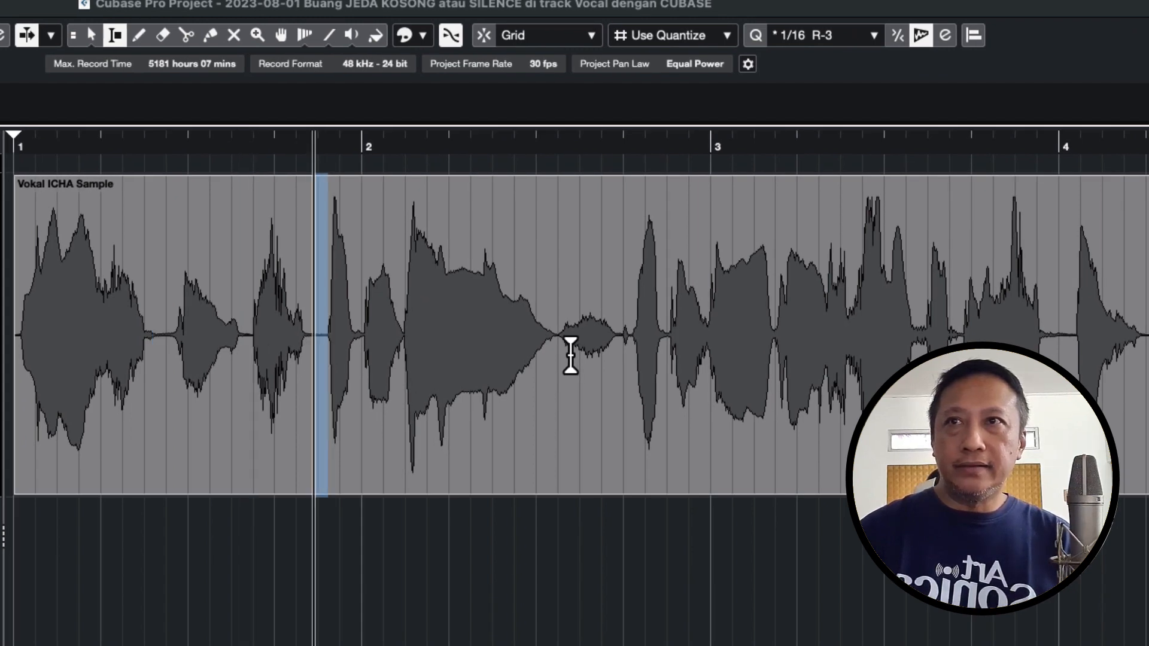
click(559, 353)
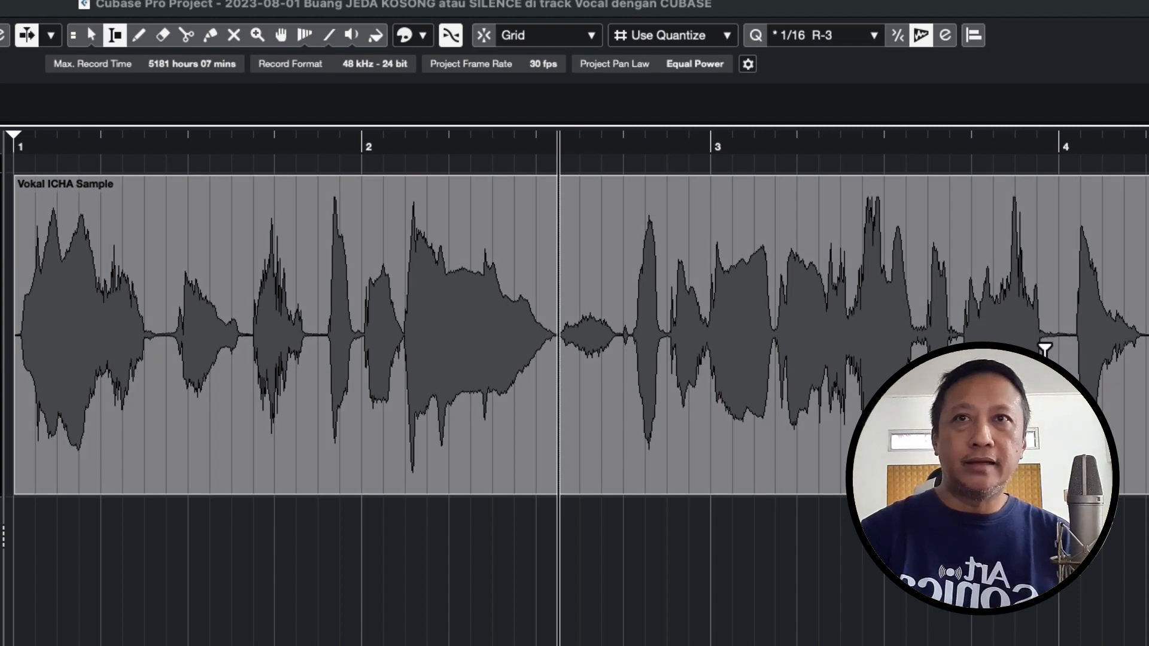
drag(1044, 349, 1069, 359)
click(1008, 623)
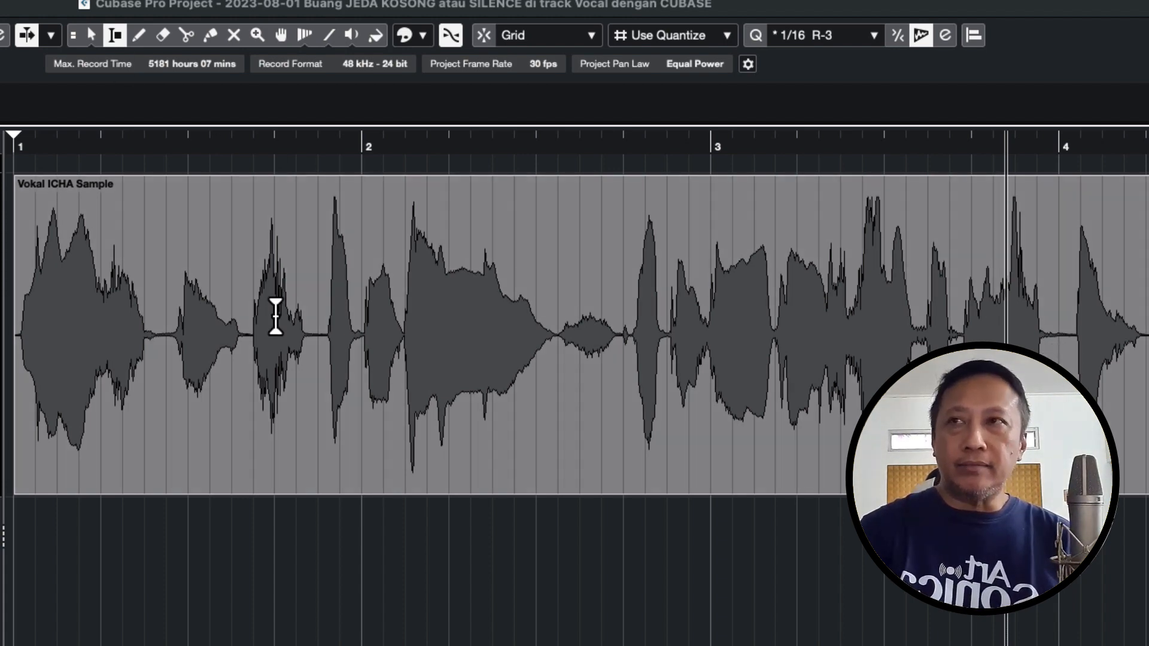
Cut the first silent gaps and the quiet passage before bar 3 out of the vocal event by deleting selected ranges.
drag(159, 335, 173, 347)
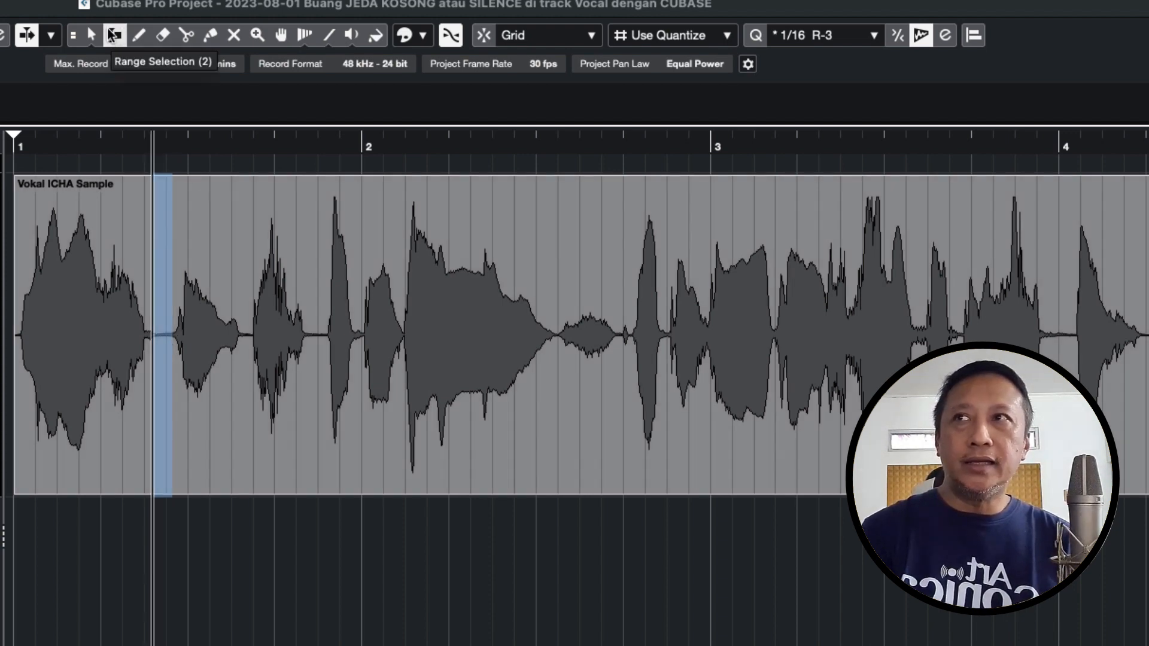
key(Delete)
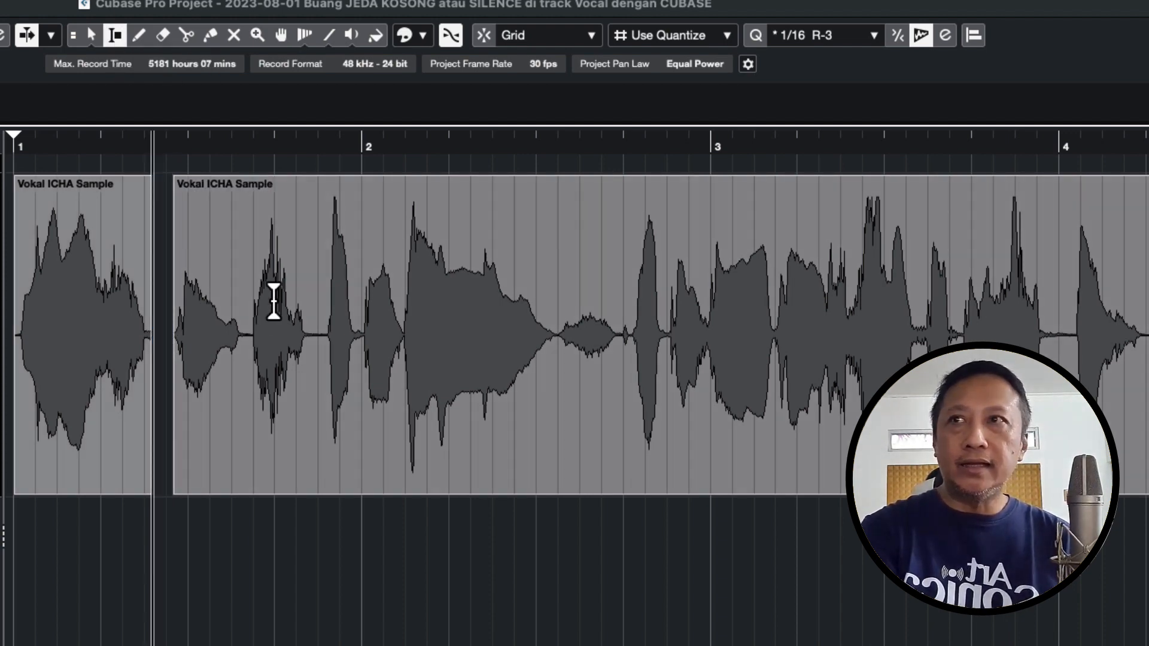
drag(242, 341, 327, 352)
key(Delete)
key(Delete)
drag(550, 350, 626, 367)
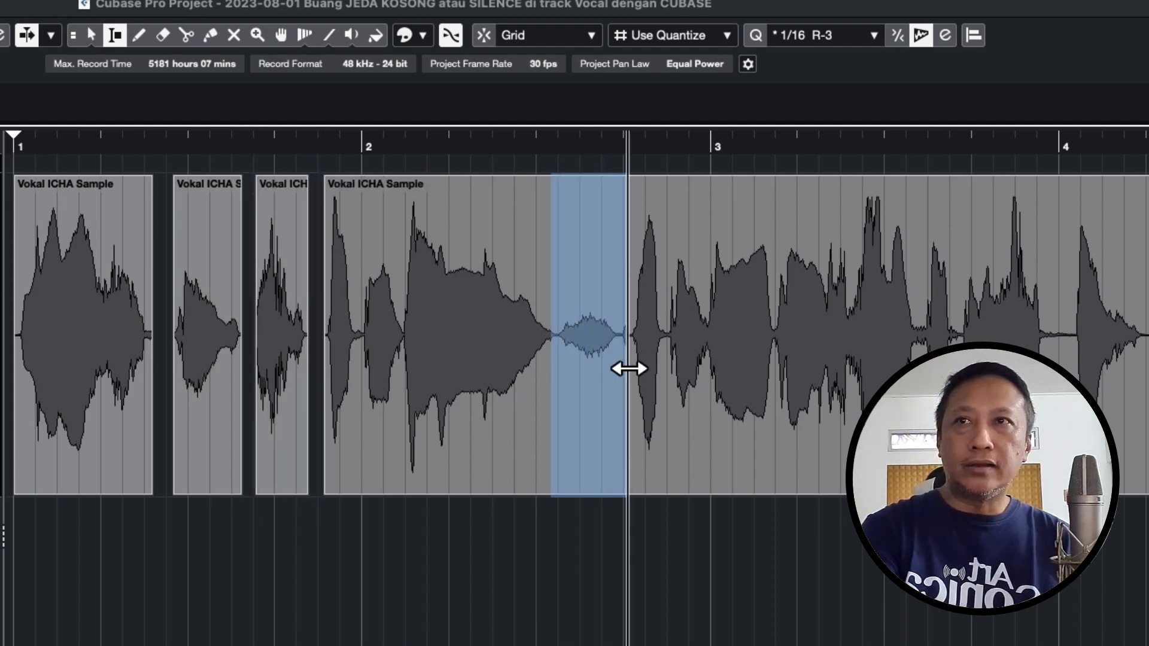
key(Delete)
Undo all the range deletions on the vocal event.
key(ctrl+z)
key(ctrl+z)
key(ctrl+z)
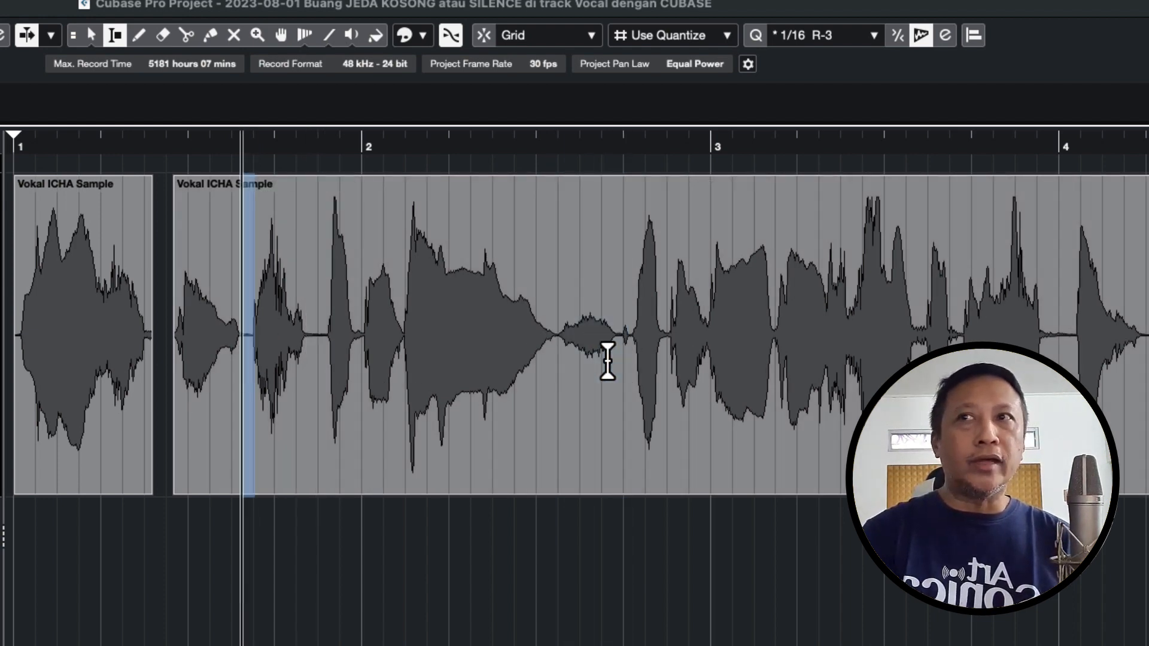
key(ctrl+z)
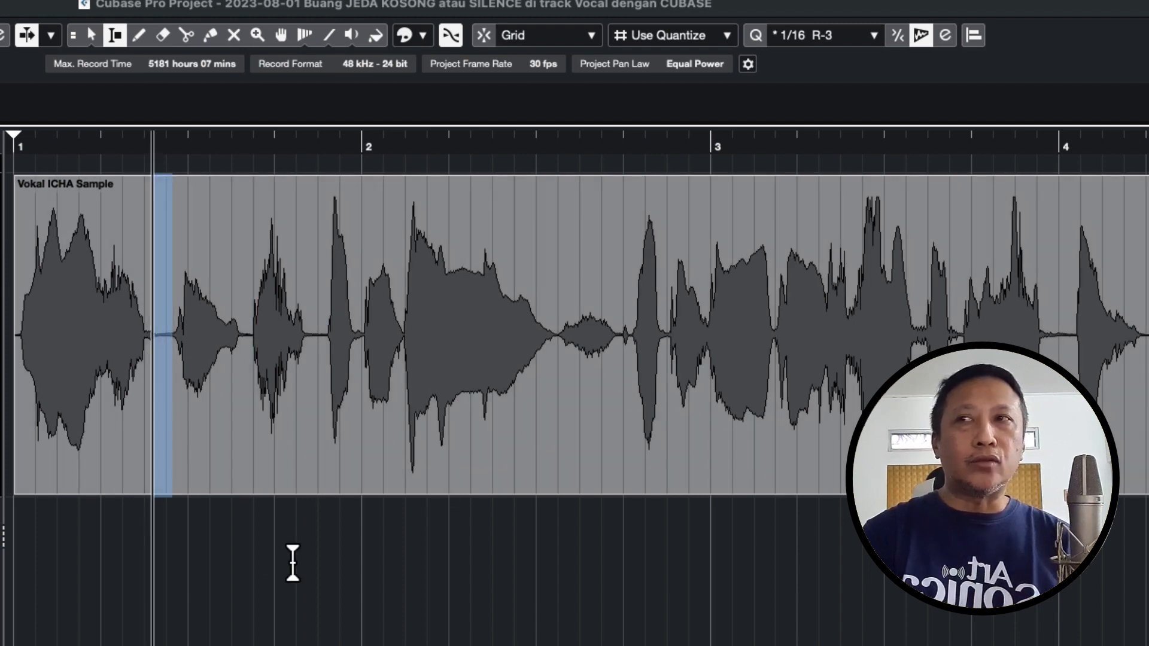
Select the whole vocal event with the Object Selection tool and open Detect Silence for it.
click(91, 35)
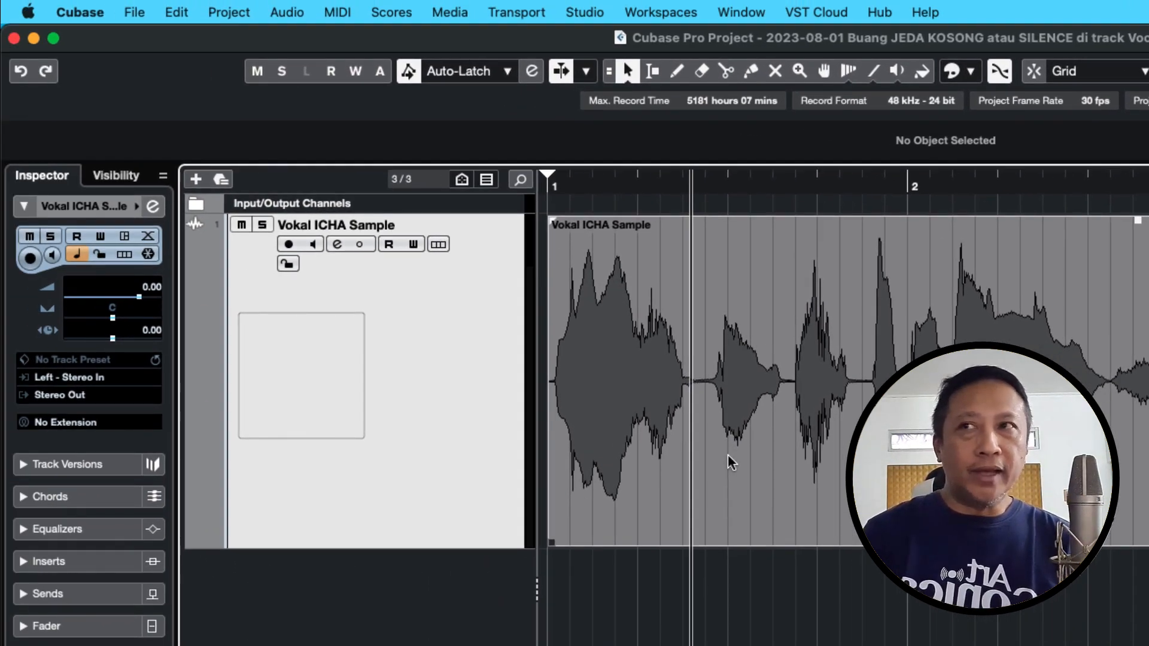
click(730, 462)
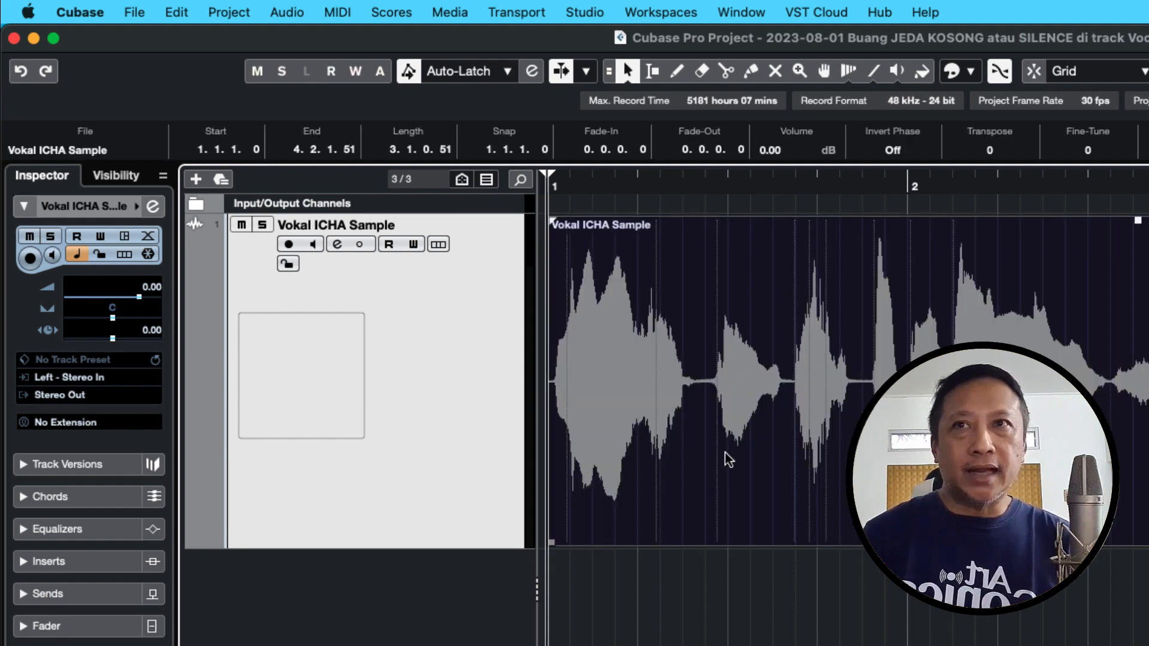
click(287, 11)
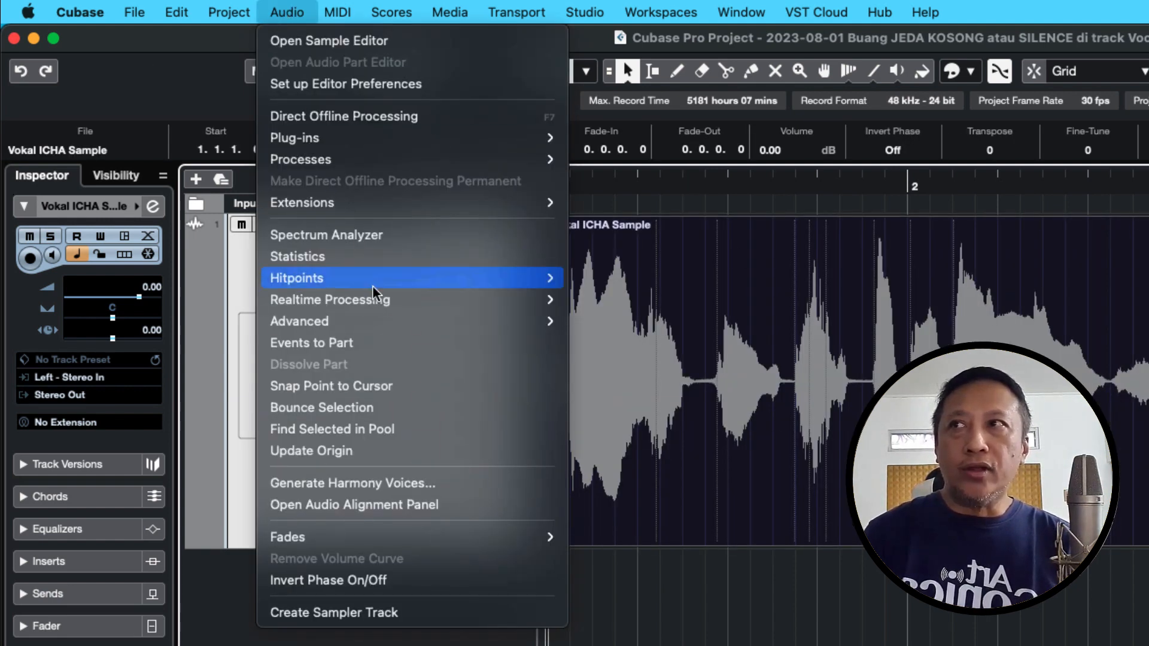
mouse_move(391, 323)
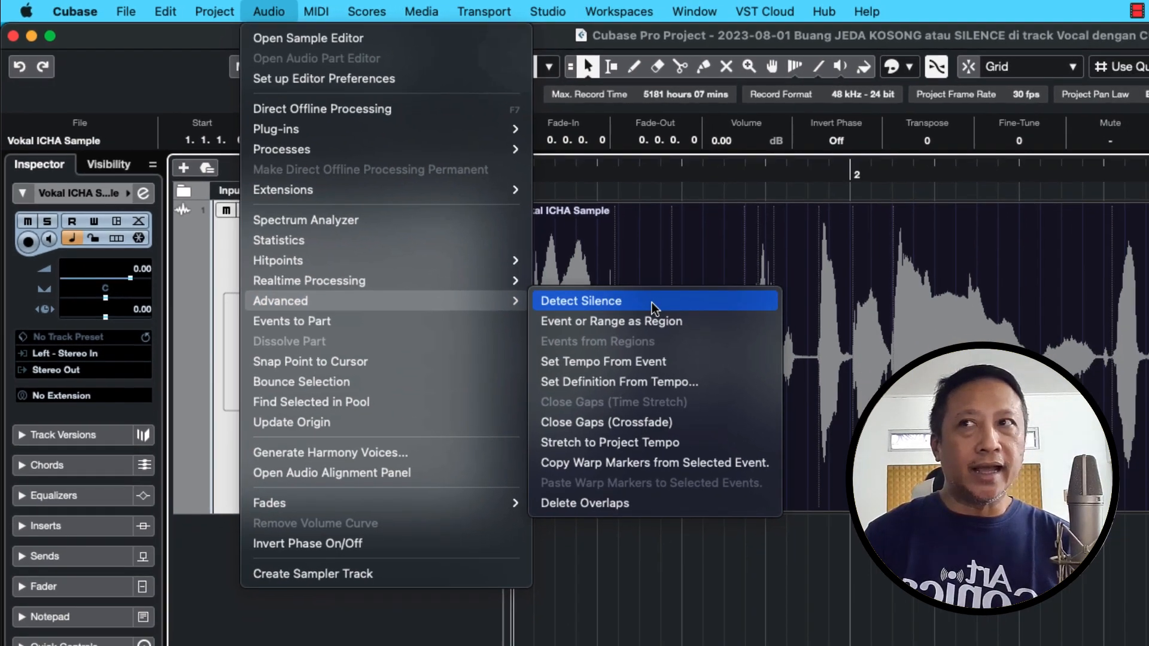
click(697, 328)
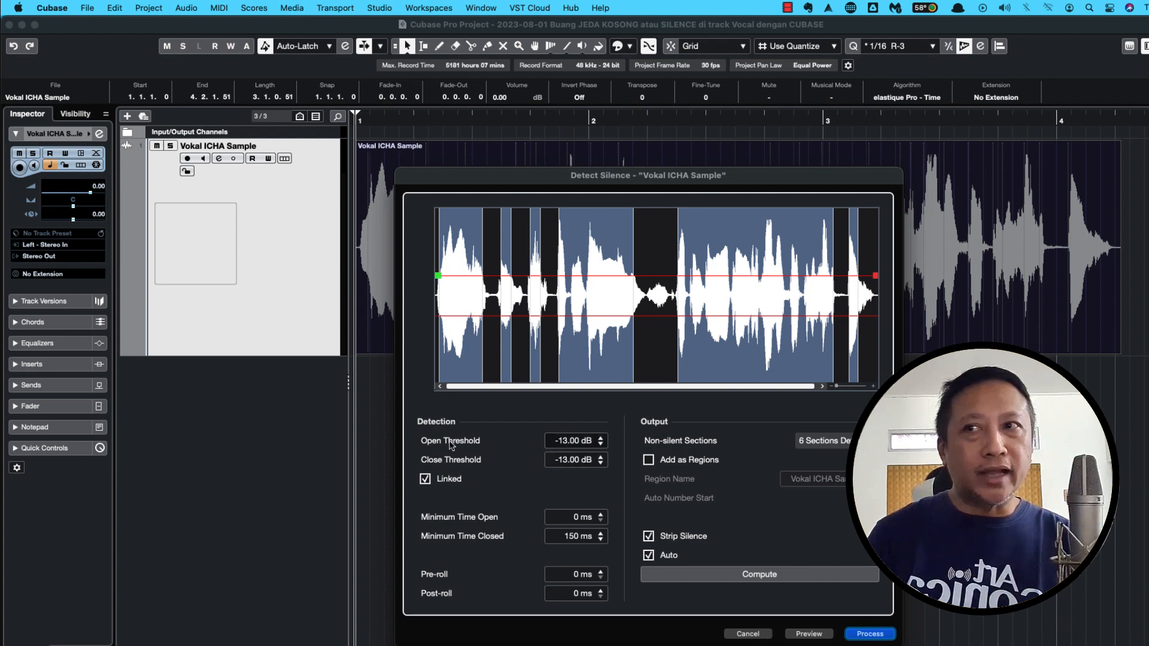
Raise the linked open and close thresholds to about -6.99 dB and preview the silence detection.
drag(439, 279, 439, 276)
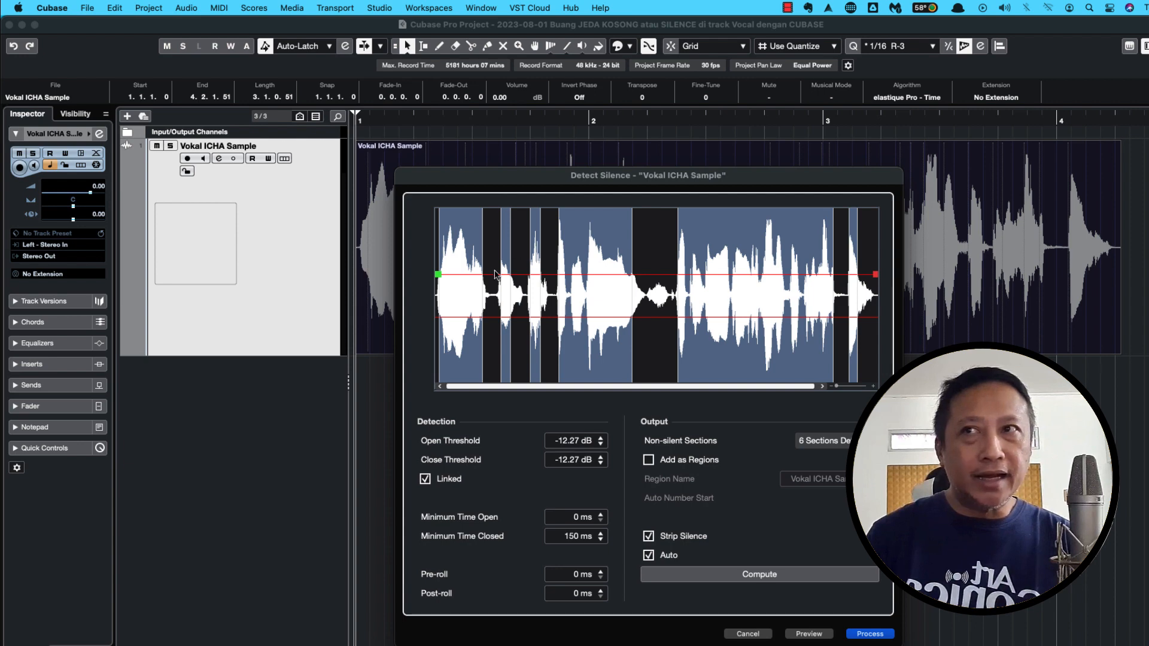
drag(439, 276, 442, 260)
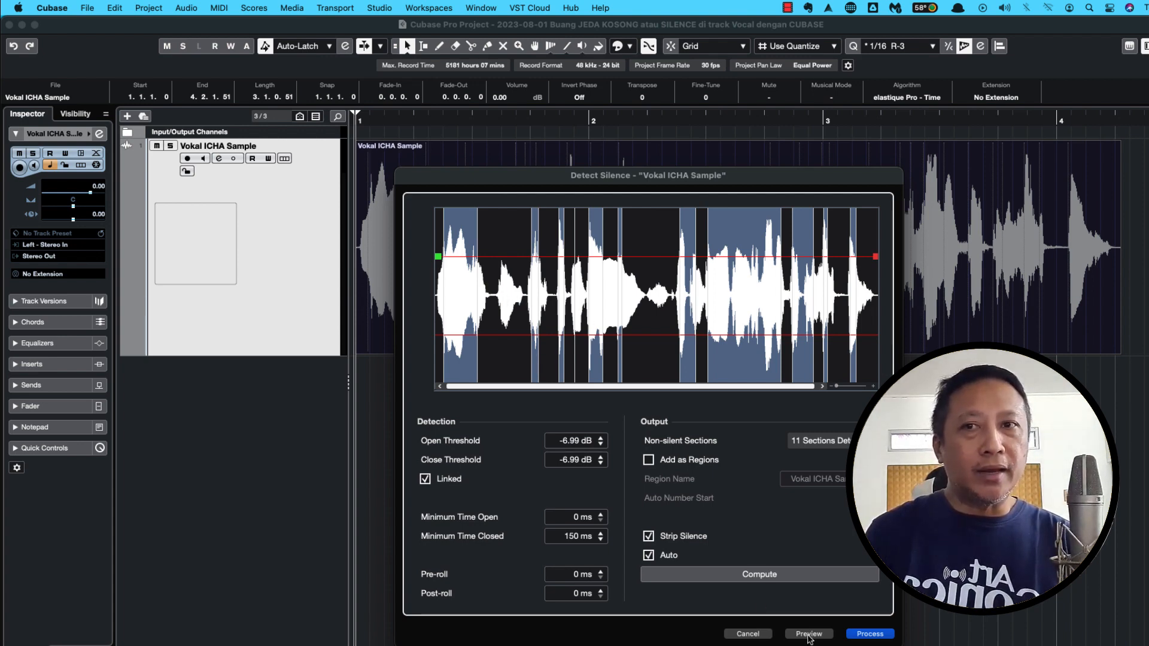
click(809, 635)
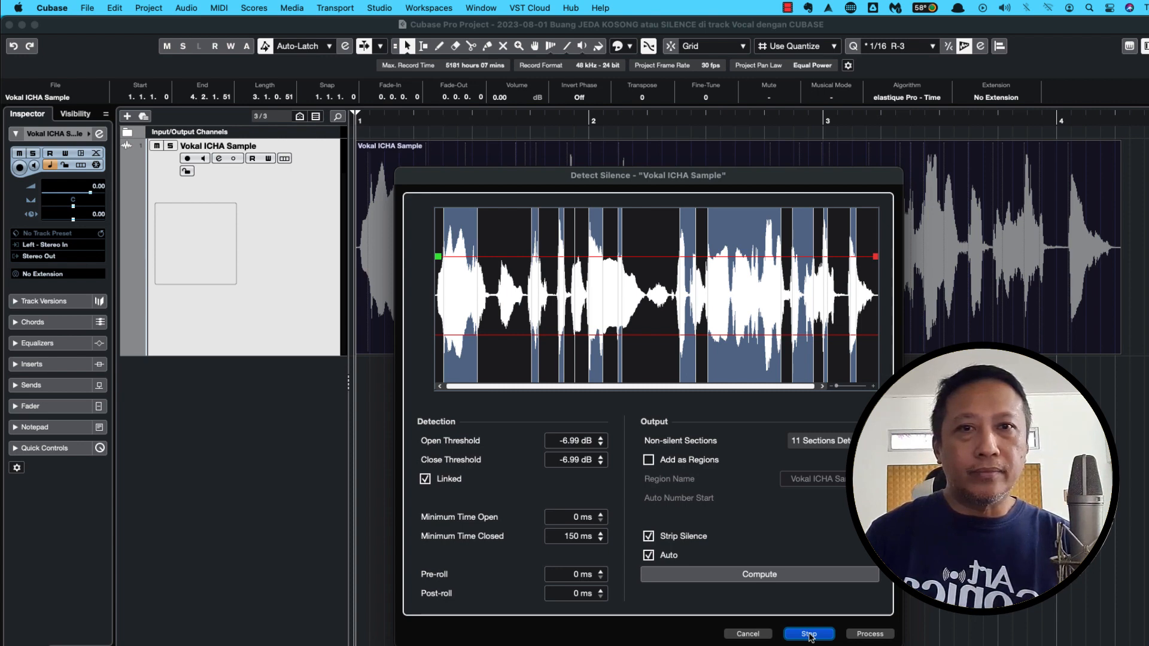
click(809, 634)
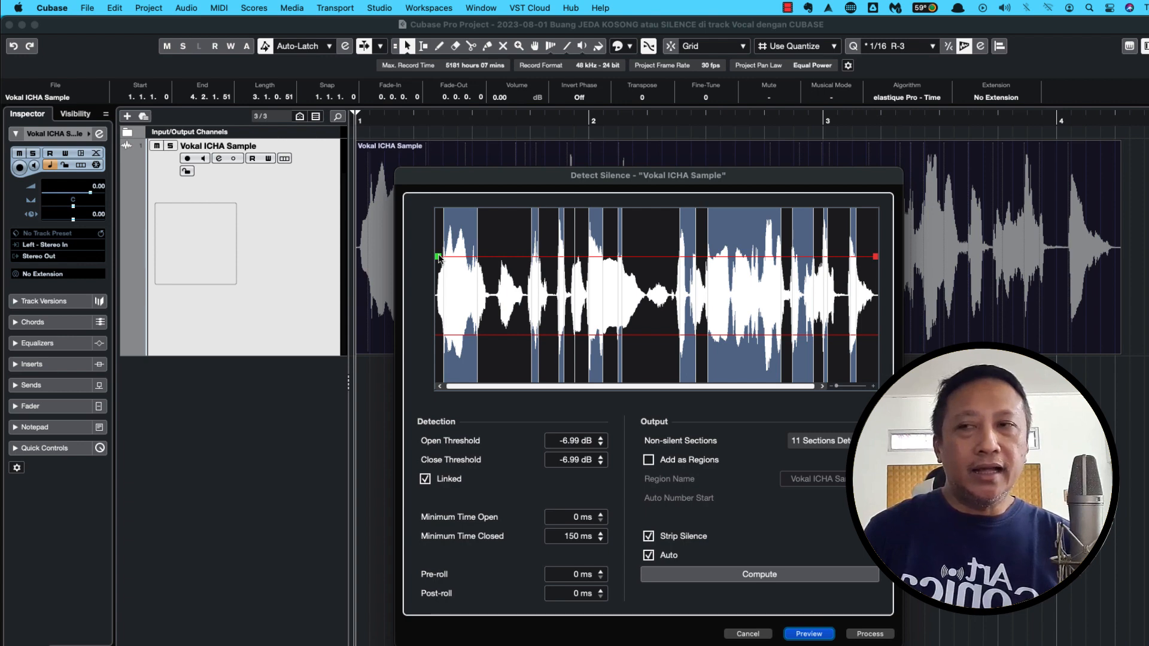
Lower the linked open and close thresholds to about -15.72 dB, checking the detected sections against the waveform.
drag(438, 258, 439, 257)
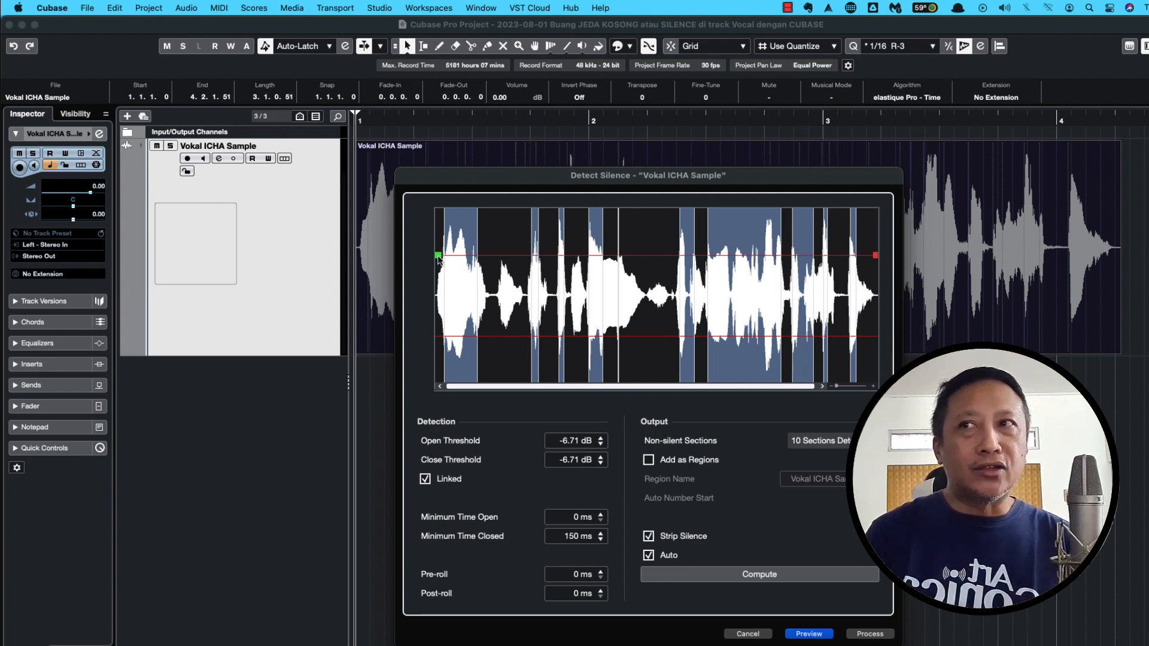
drag(439, 257, 442, 274)
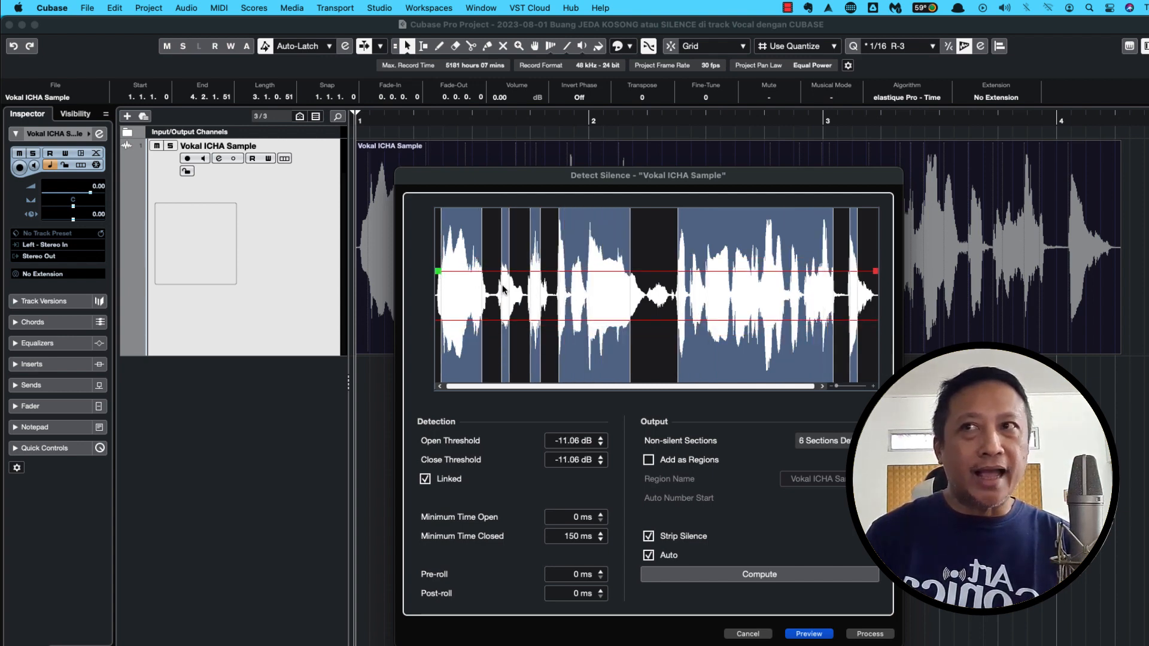
drag(440, 276, 441, 288)
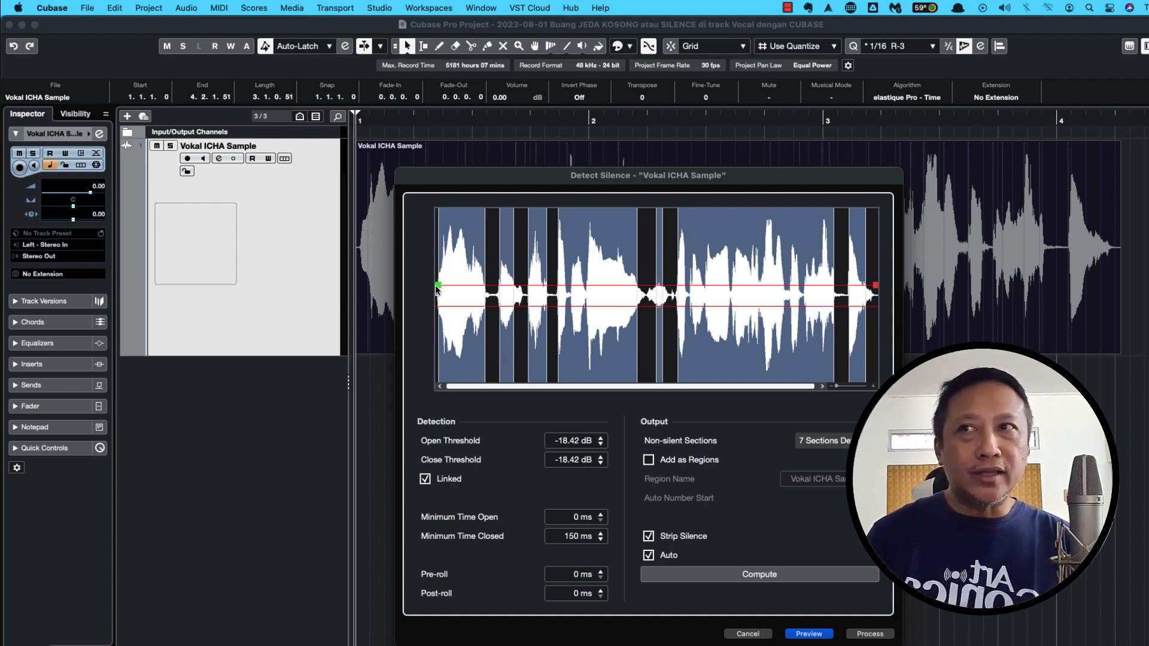
drag(438, 286, 437, 281)
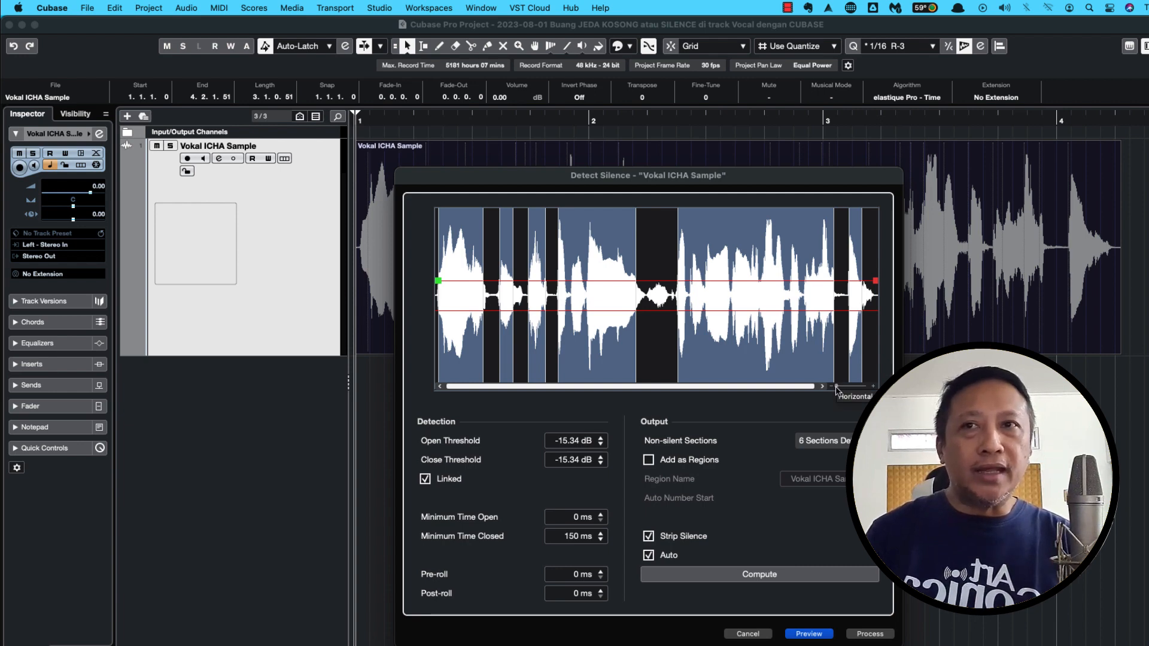
drag(836, 389, 844, 390)
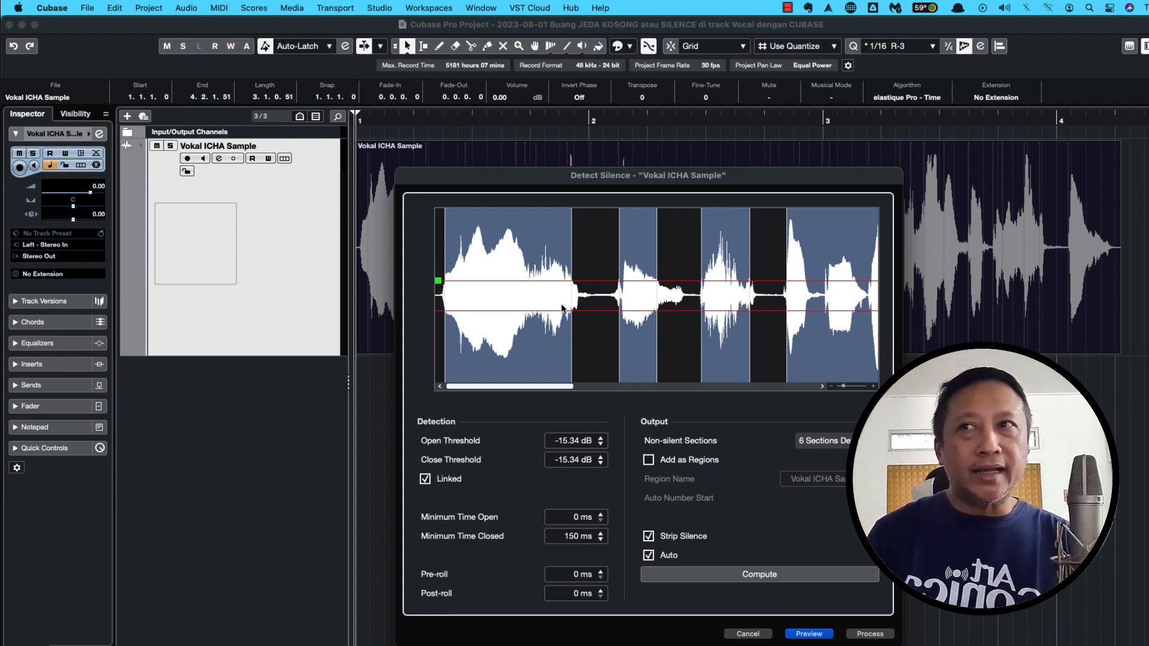
drag(843, 388, 833, 390)
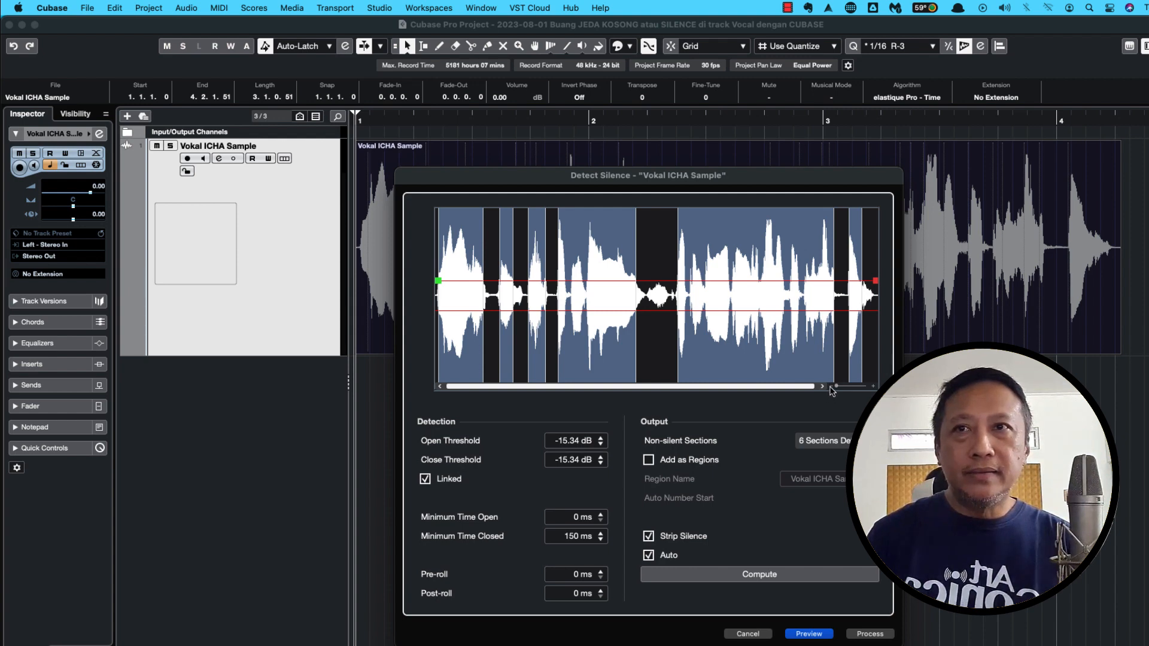
drag(439, 282, 439, 285)
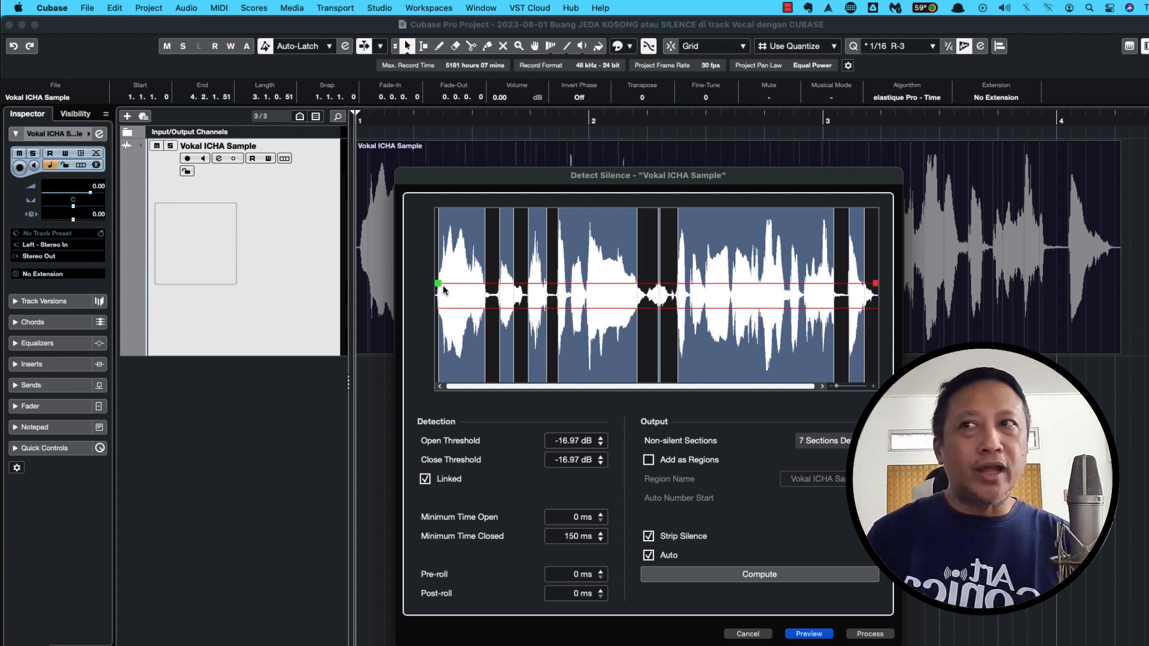
drag(437, 286, 438, 284)
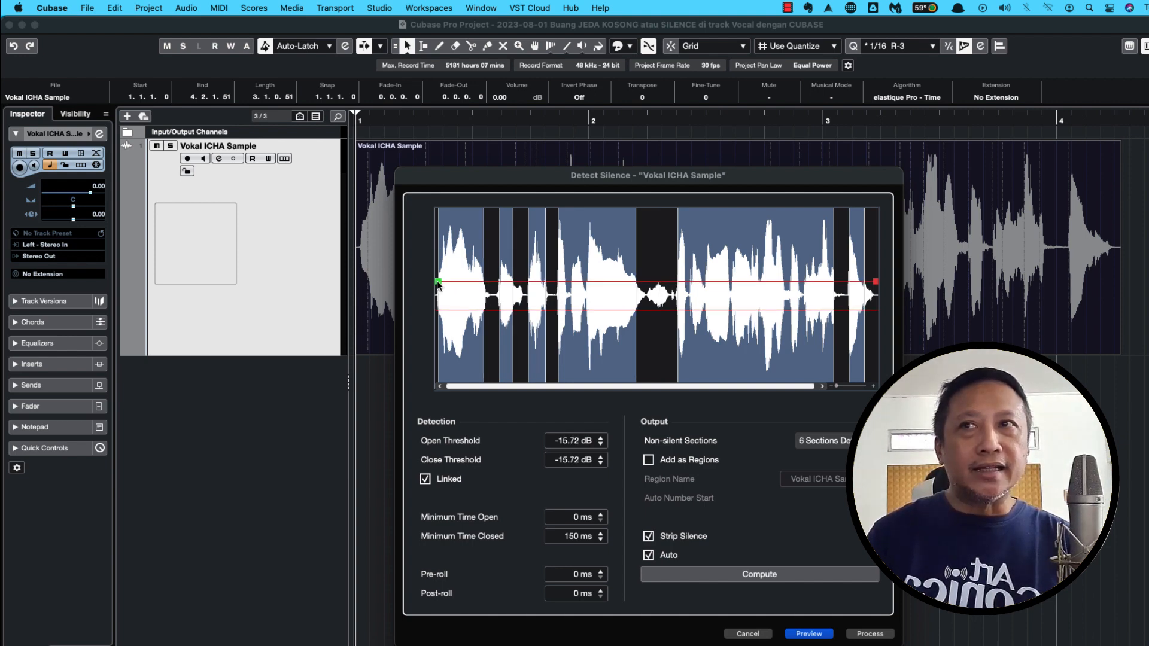
Set the post-roll to 97 ms so the detected sections include the vocal phrase tails.
drag(838, 387, 847, 386)
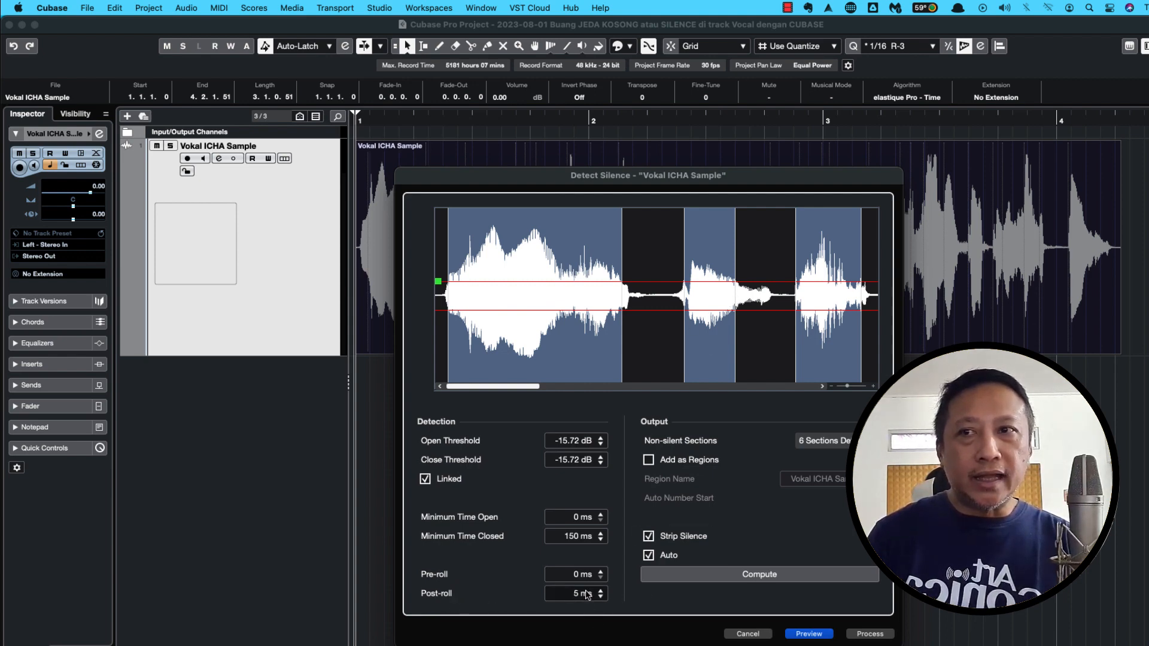
scroll(587, 594, up, 3)
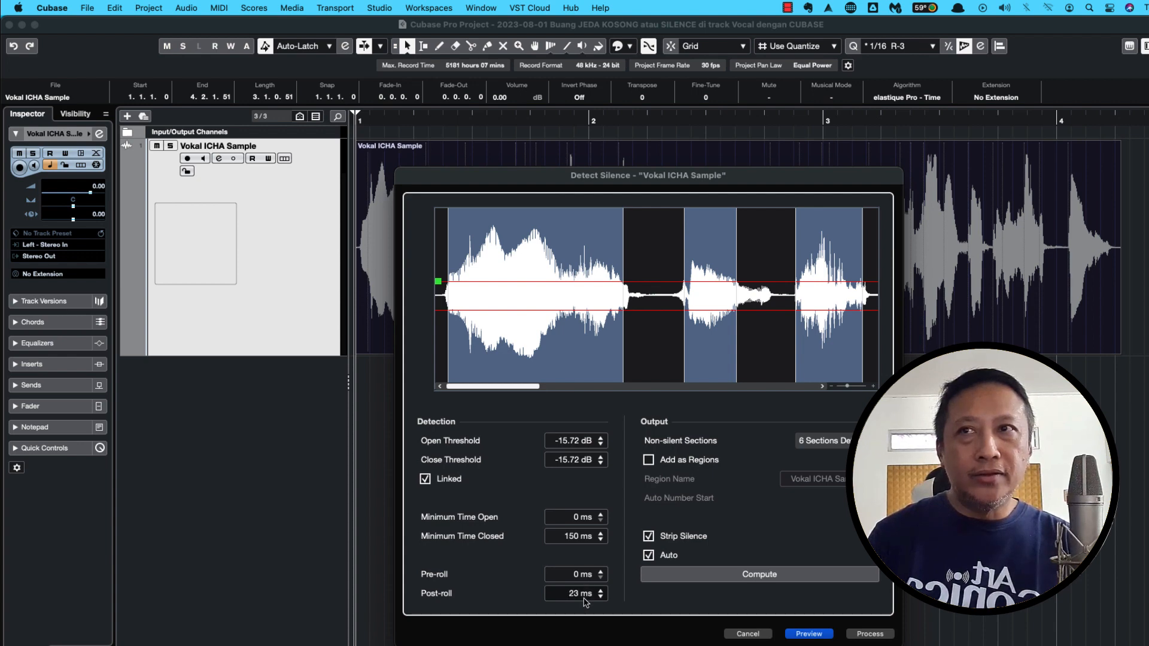
scroll(584, 595, up, 6)
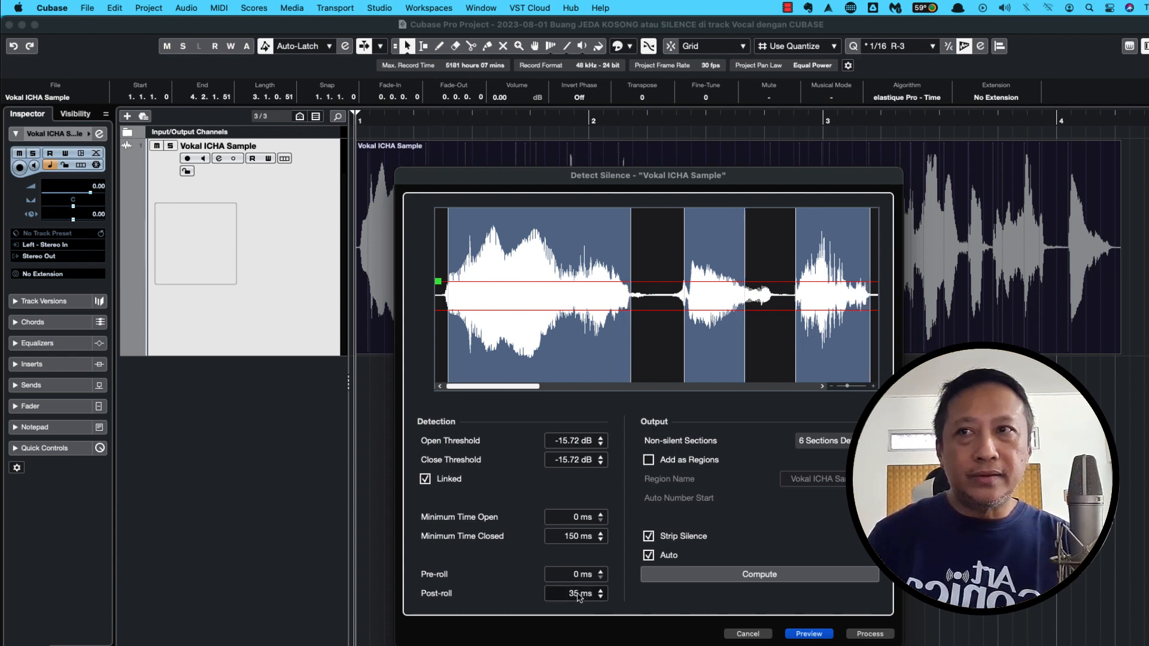
scroll(578, 596, up, 10)
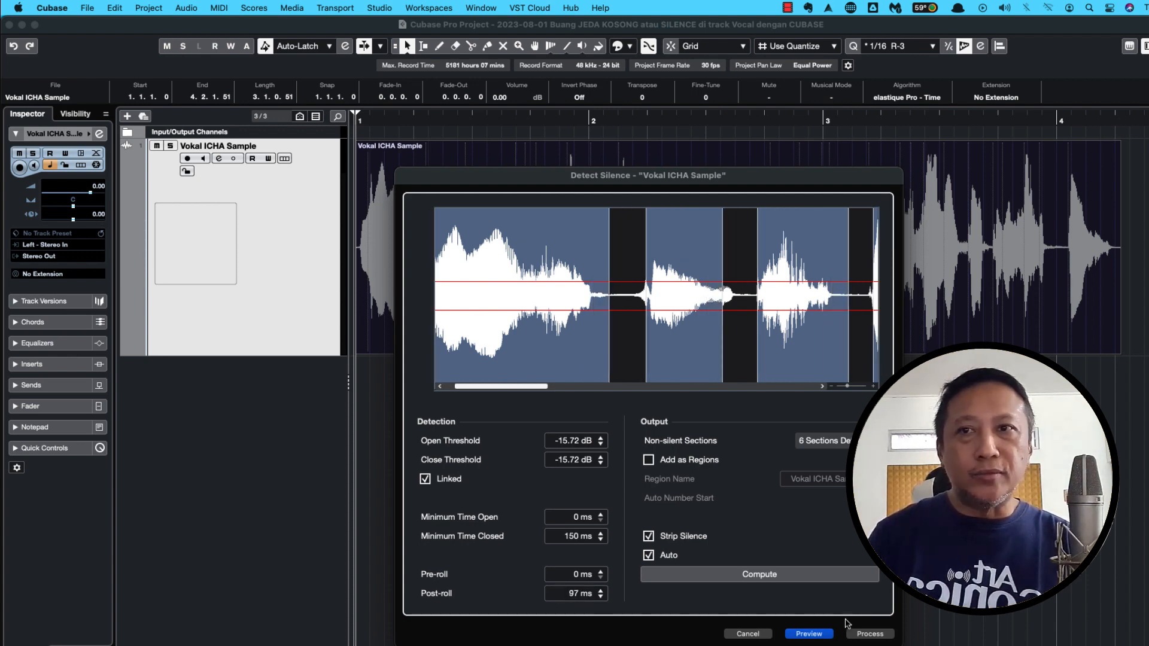
Preview the silence detection and process it to strip the silent gaps from the vocal event.
click(809, 634)
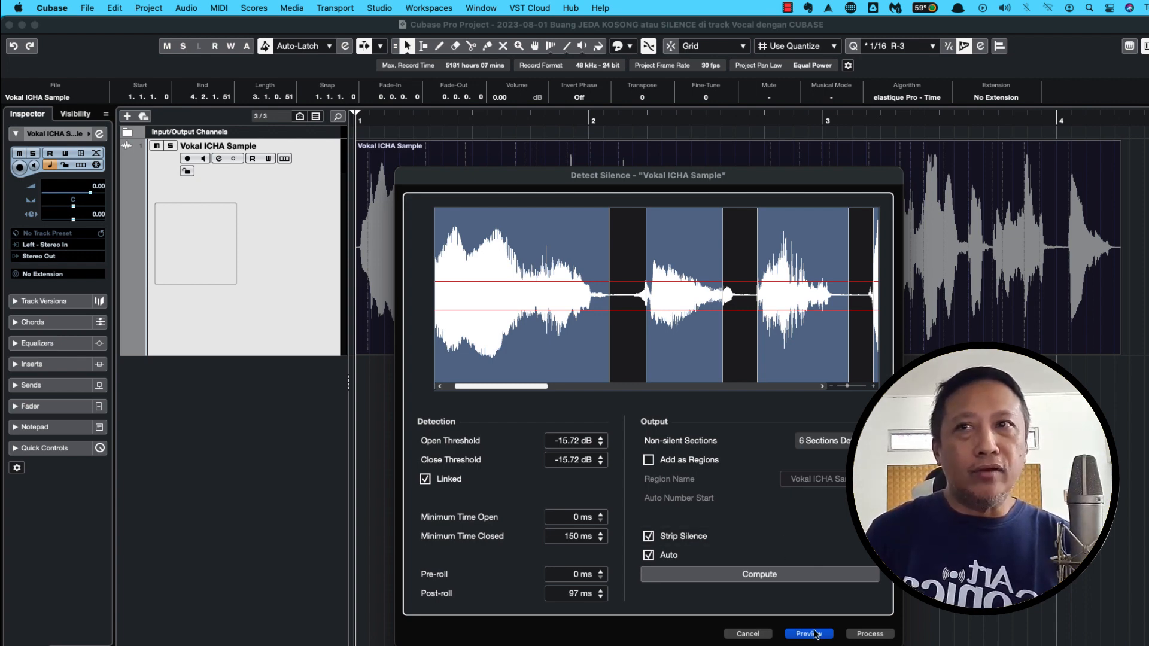
click(346, 6)
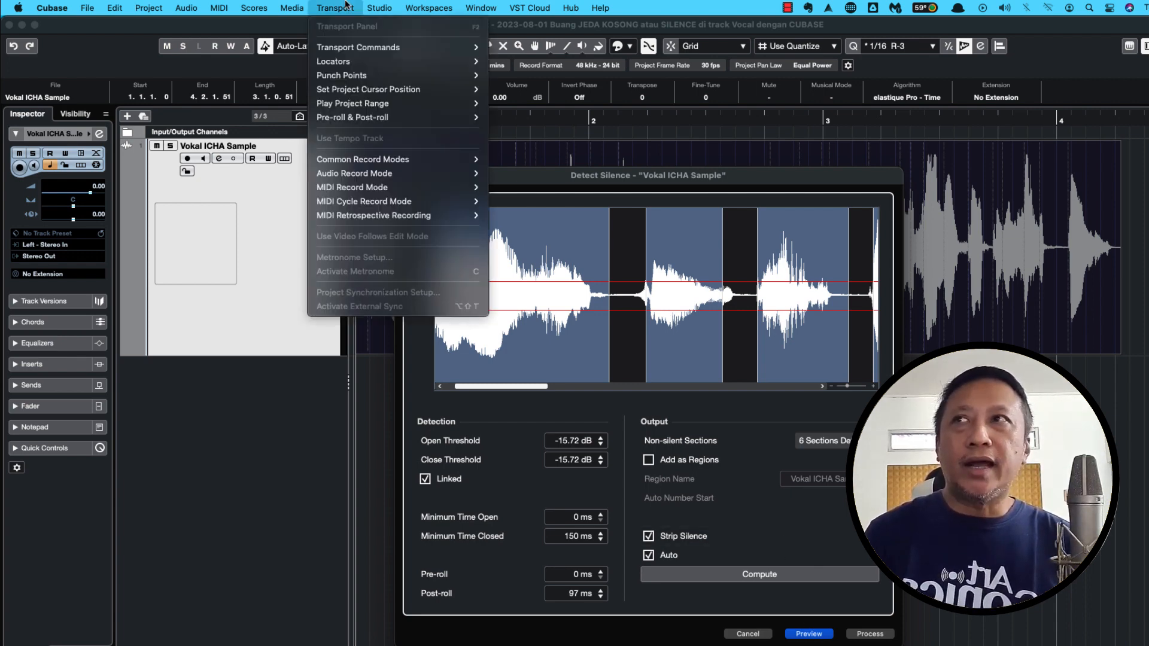
mouse_move(380, 5)
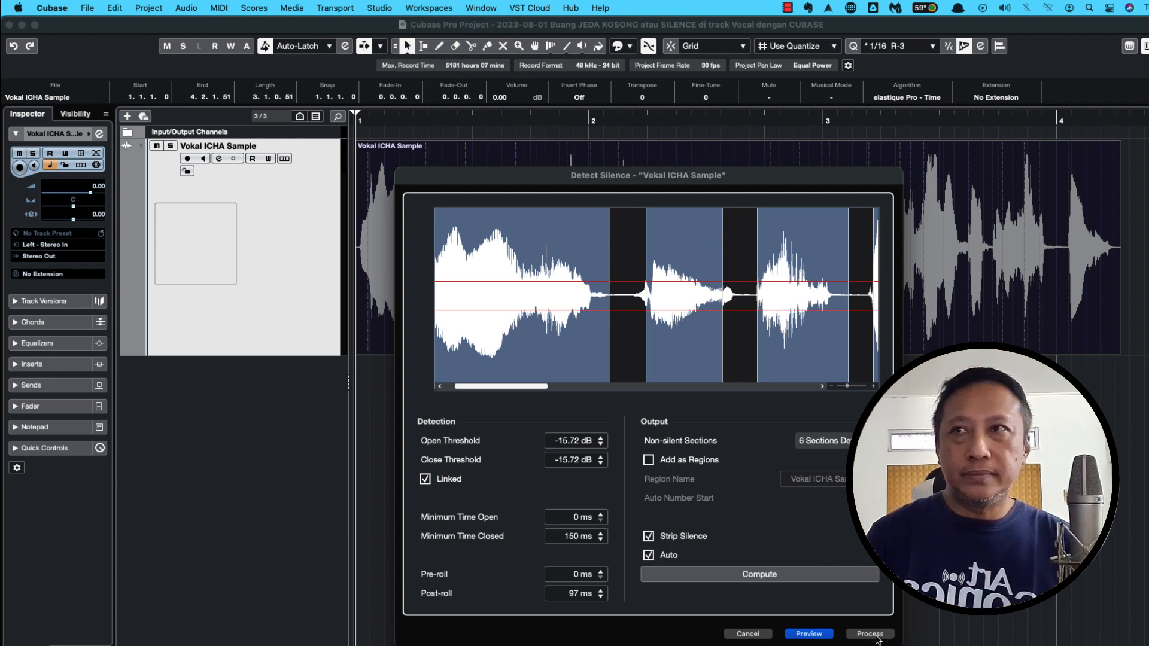
click(870, 634)
Play the split vocal events from the start of the project.
click(567, 406)
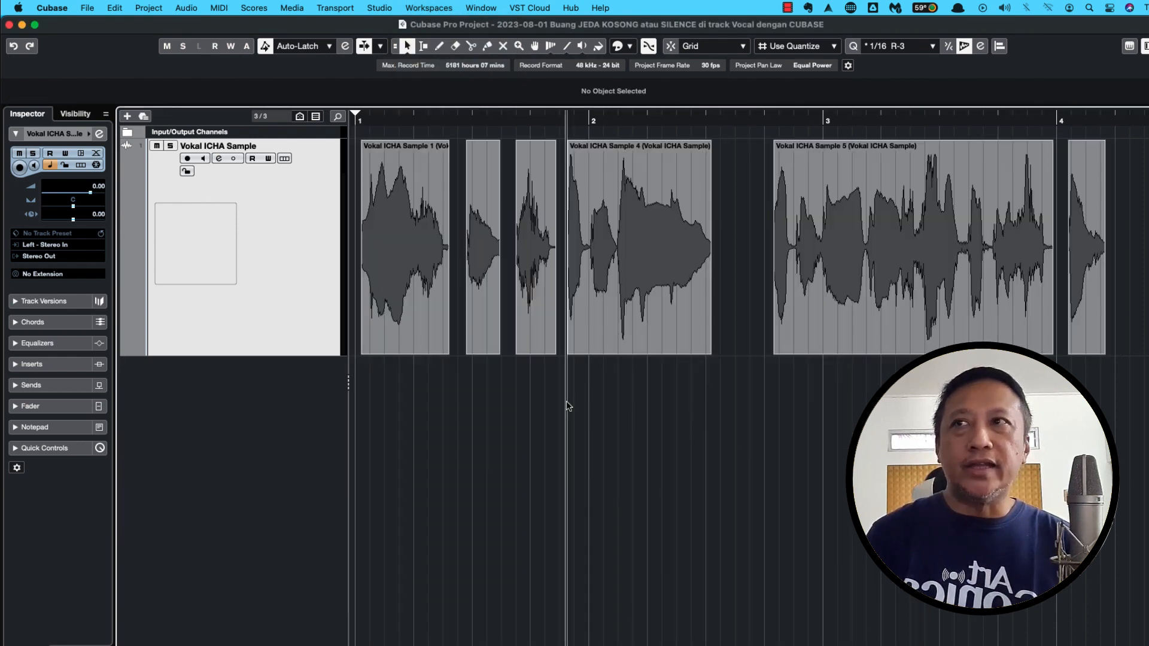
key(Home)
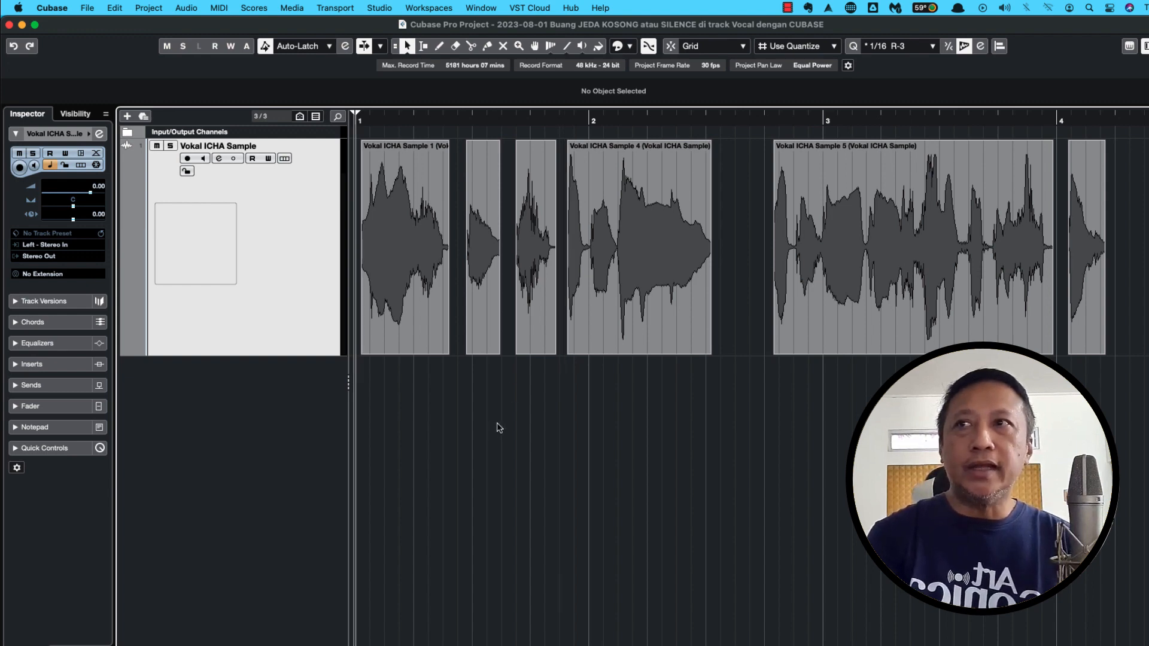
key(space)
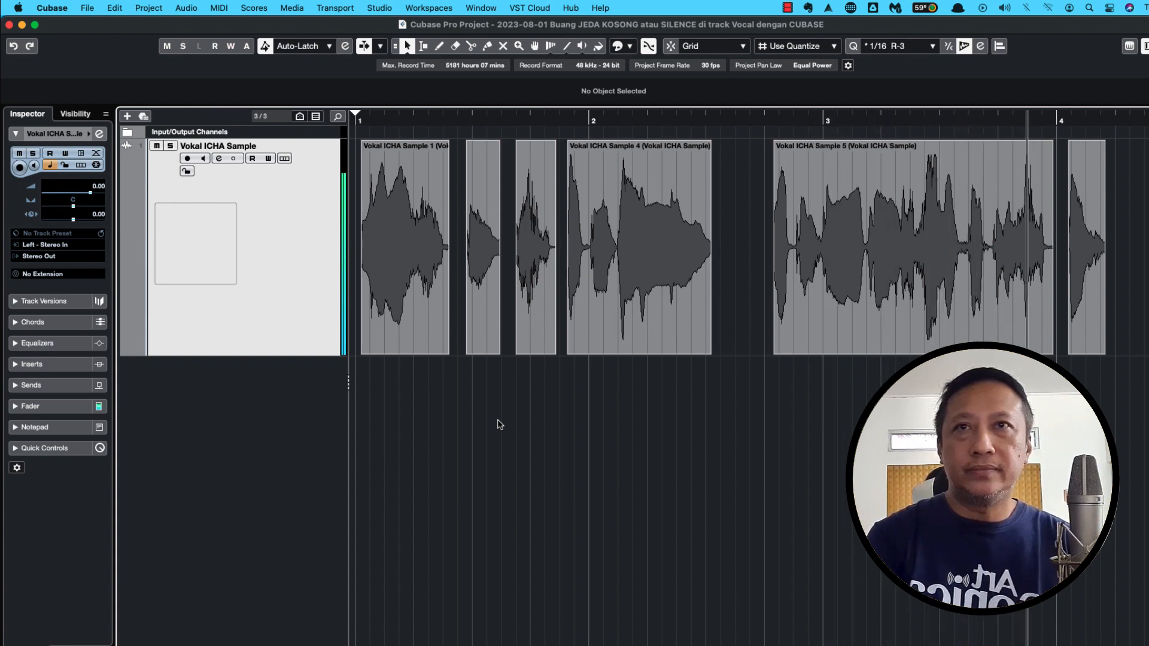
key(space)
Select all the split vocal events and give them a short fade-in of 0.0.0.6.
drag(1148, 345, 368, 333)
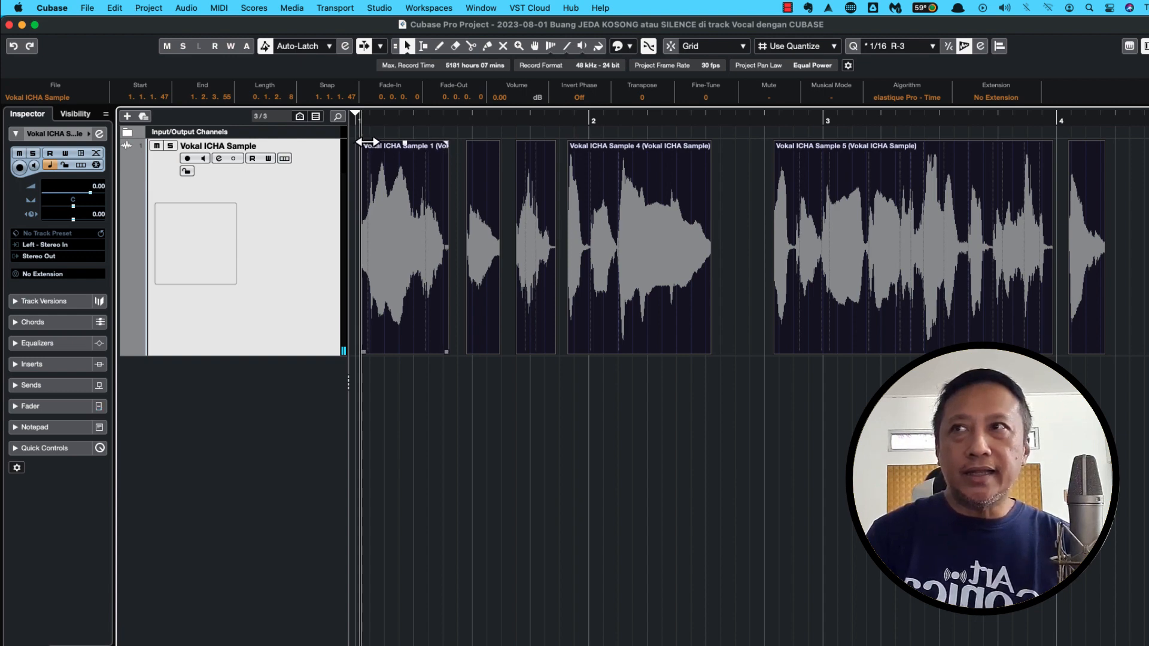
drag(367, 142, 367, 142)
key(h)
key(h)
key(h)
key(h)
key(h)
key(h)
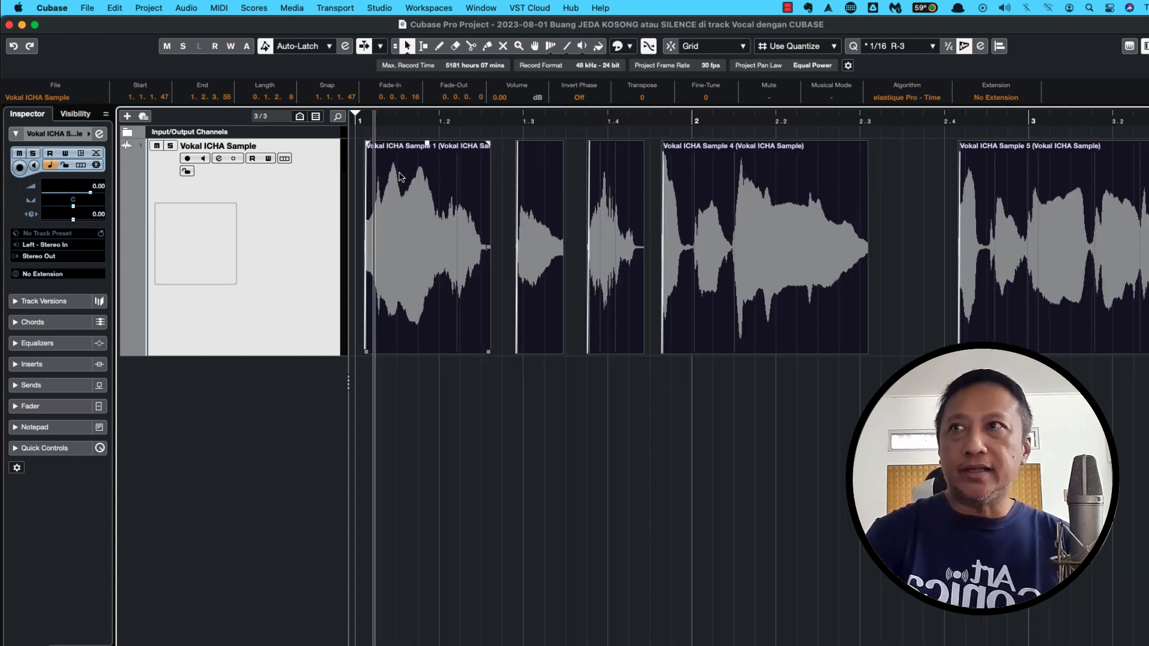
drag(425, 144, 415, 148)
key(g)
key(g)
key(g)
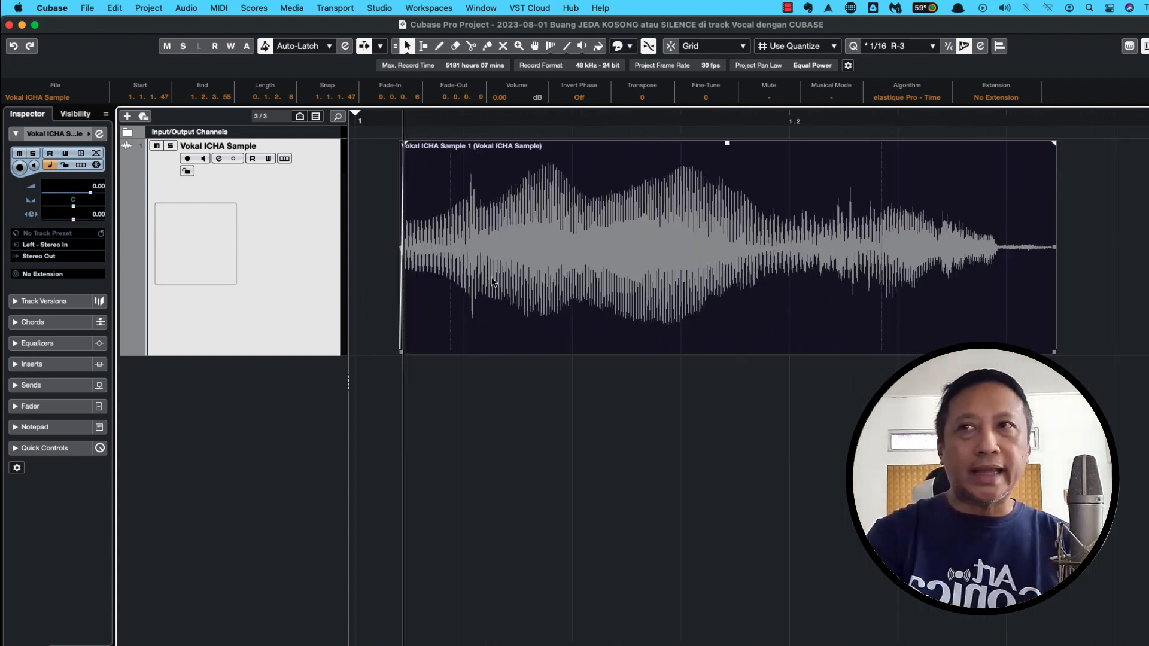
Add a fade-out of 0.0.0.70 over the tails of the selected vocal events and play them.
key(h)
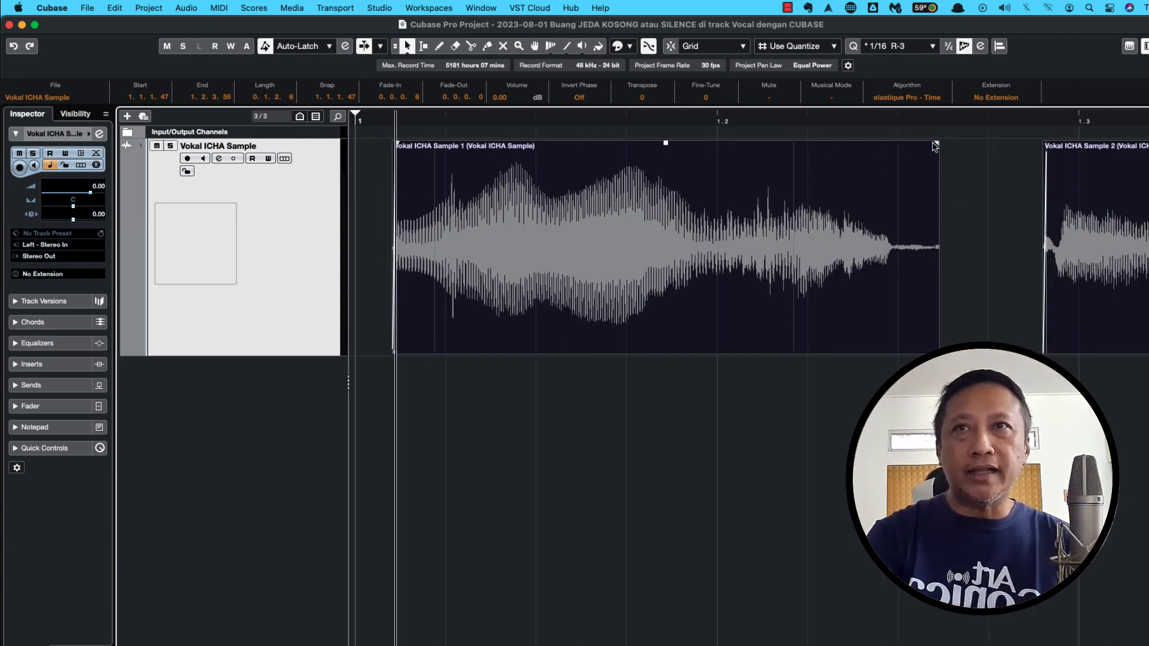
drag(935, 147, 879, 146)
key(g)
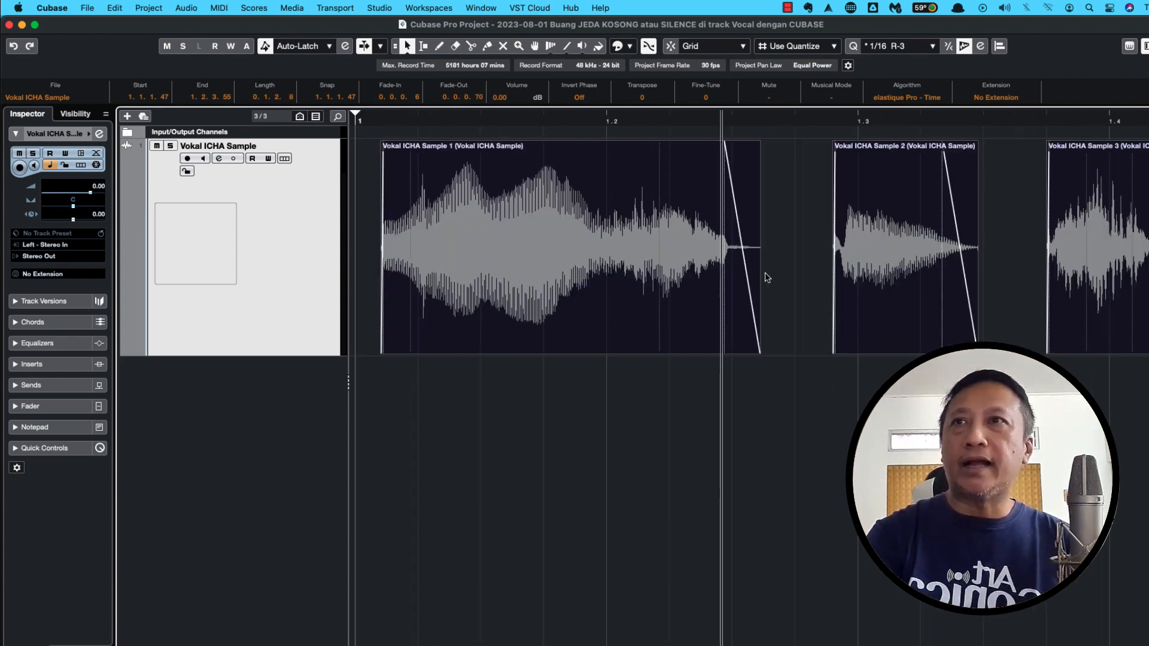
key(g)
key(space)
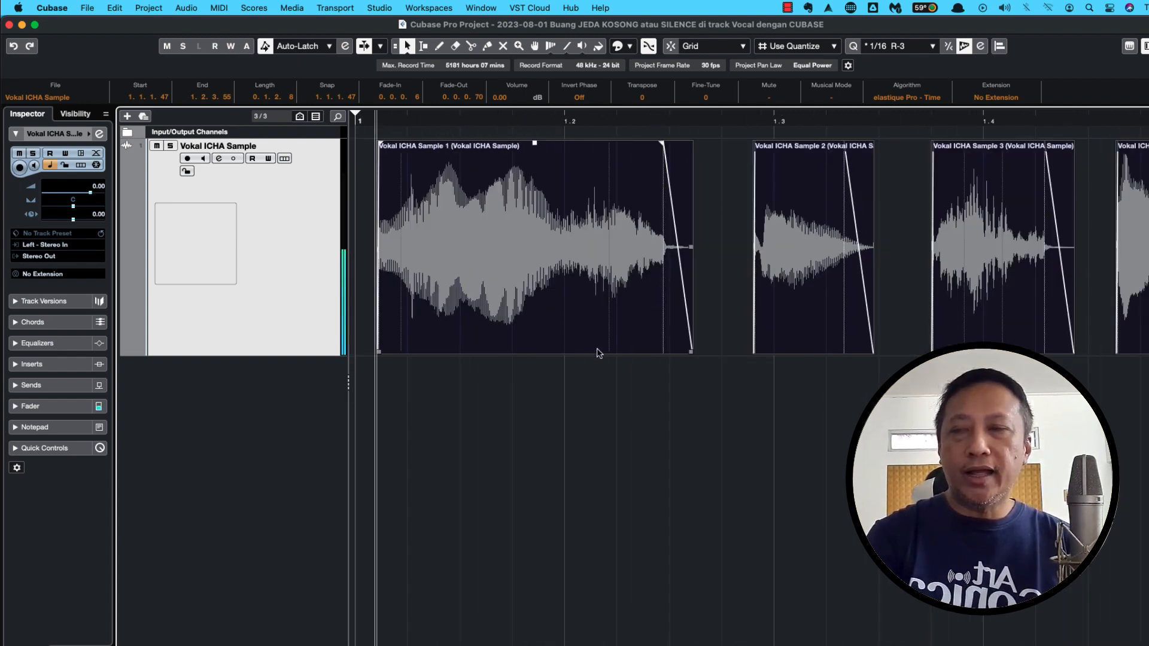
Select all the faded vocal events and bounce the selection into one audio event that replaces them on the track.
key(g)
key(g)
key(g)
key(g)
key(g)
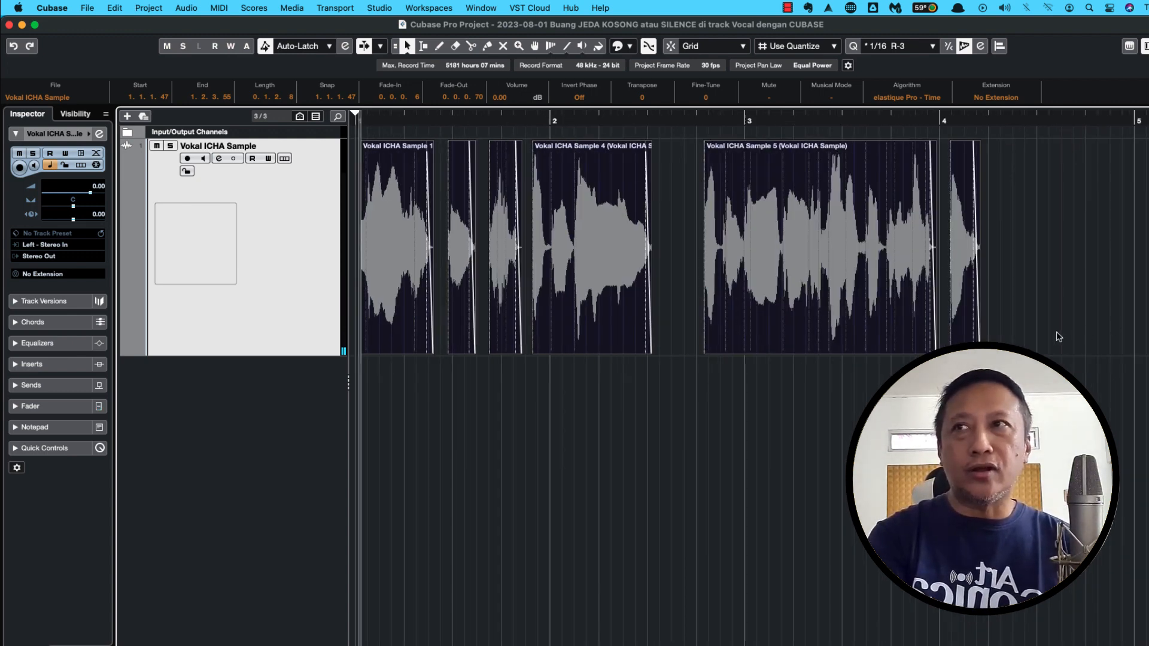
key(super+a)
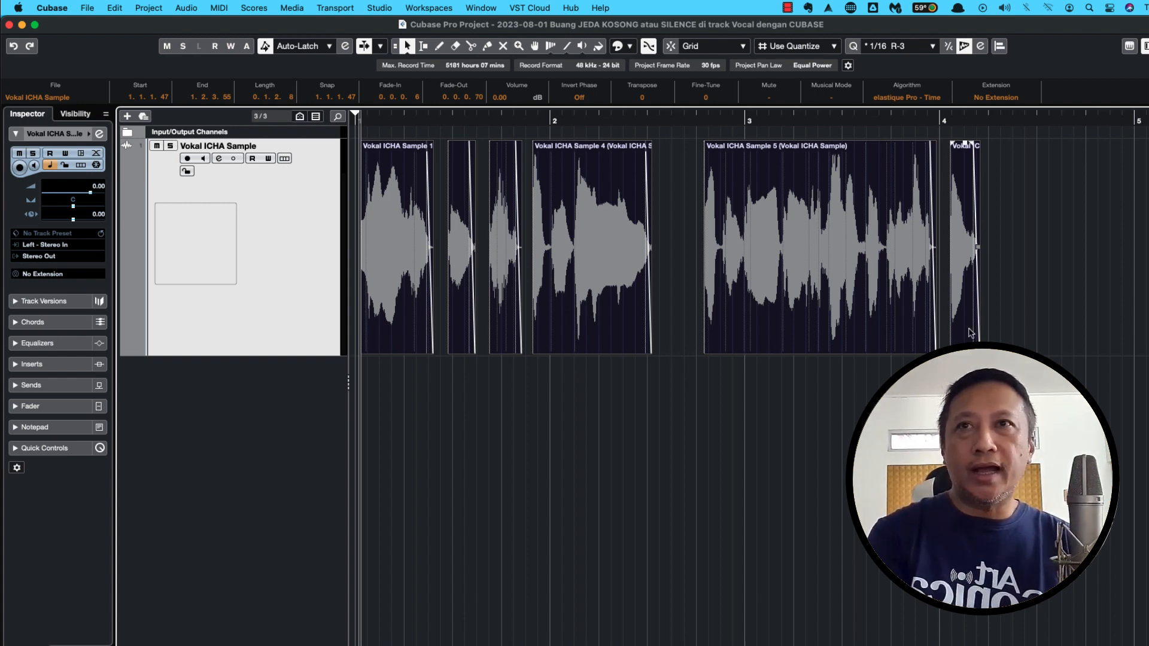
click(184, 8)
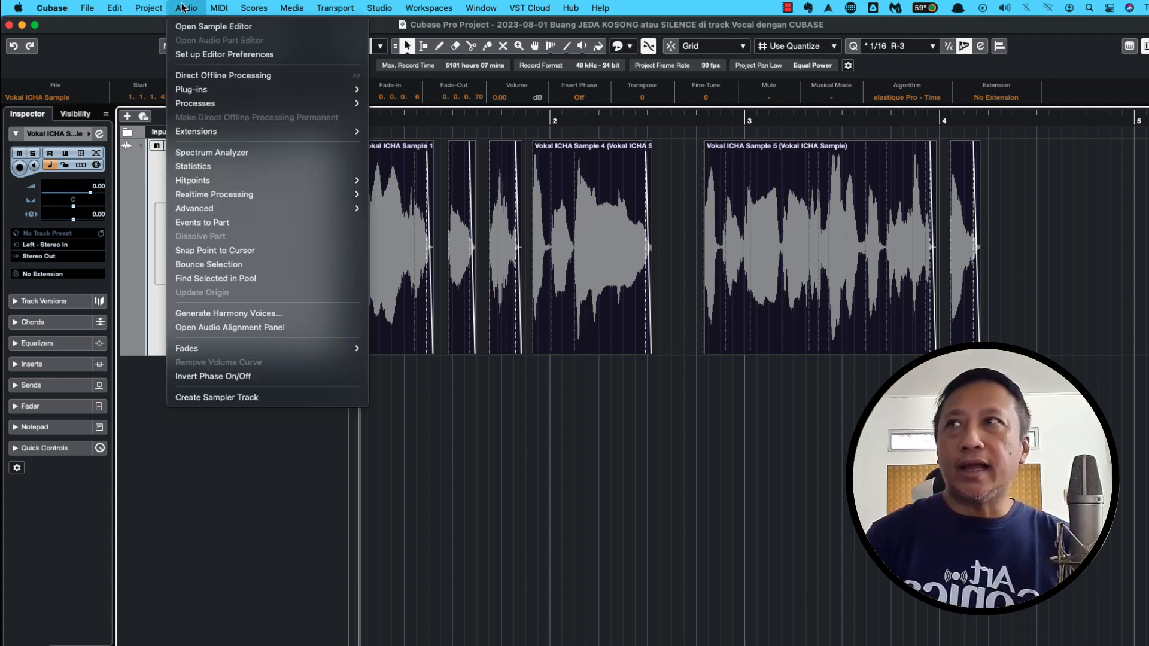
click(237, 264)
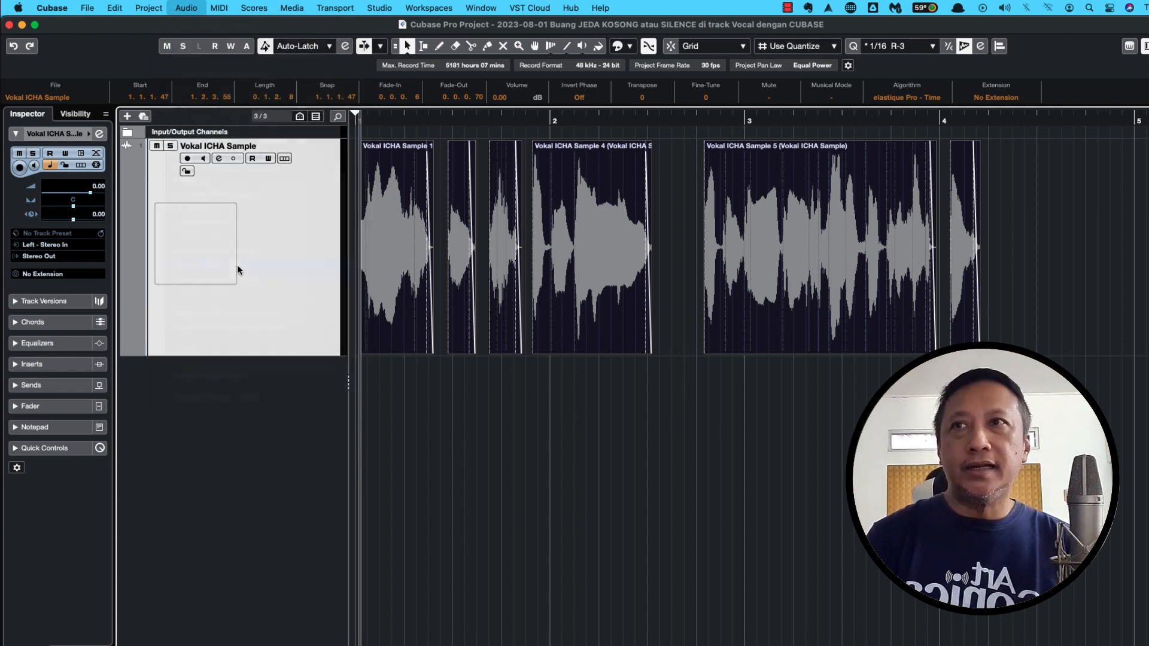
click(675, 246)
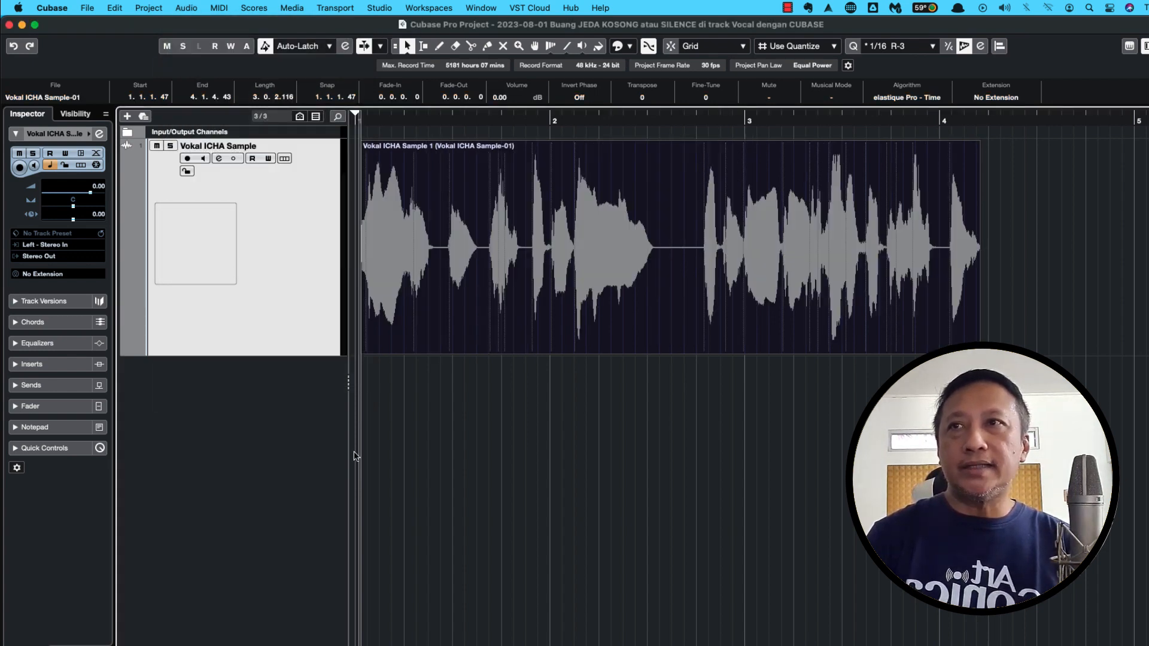
Play the bounced vocal event from the start of the project.
click(449, 458)
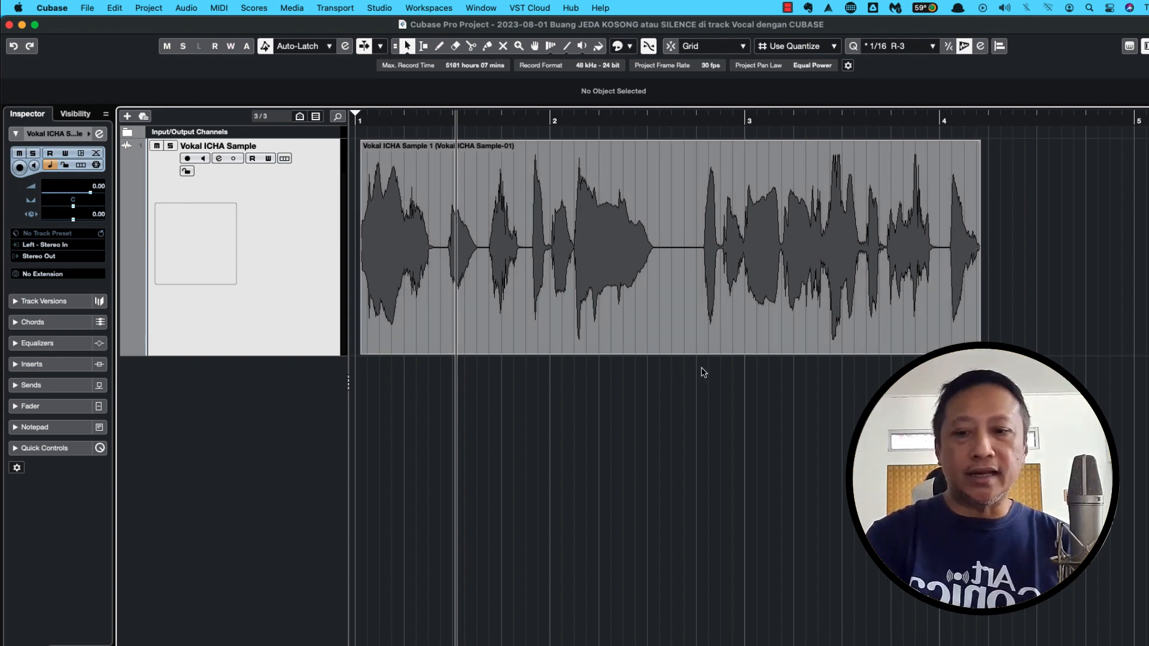
key(comma)
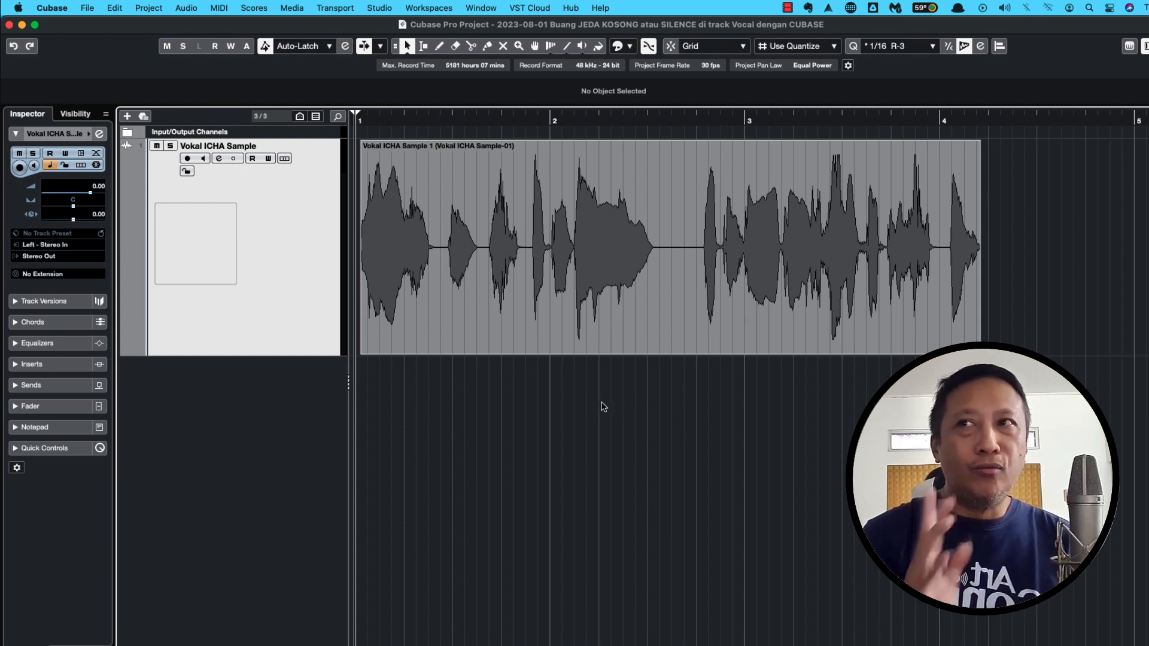
key(space)
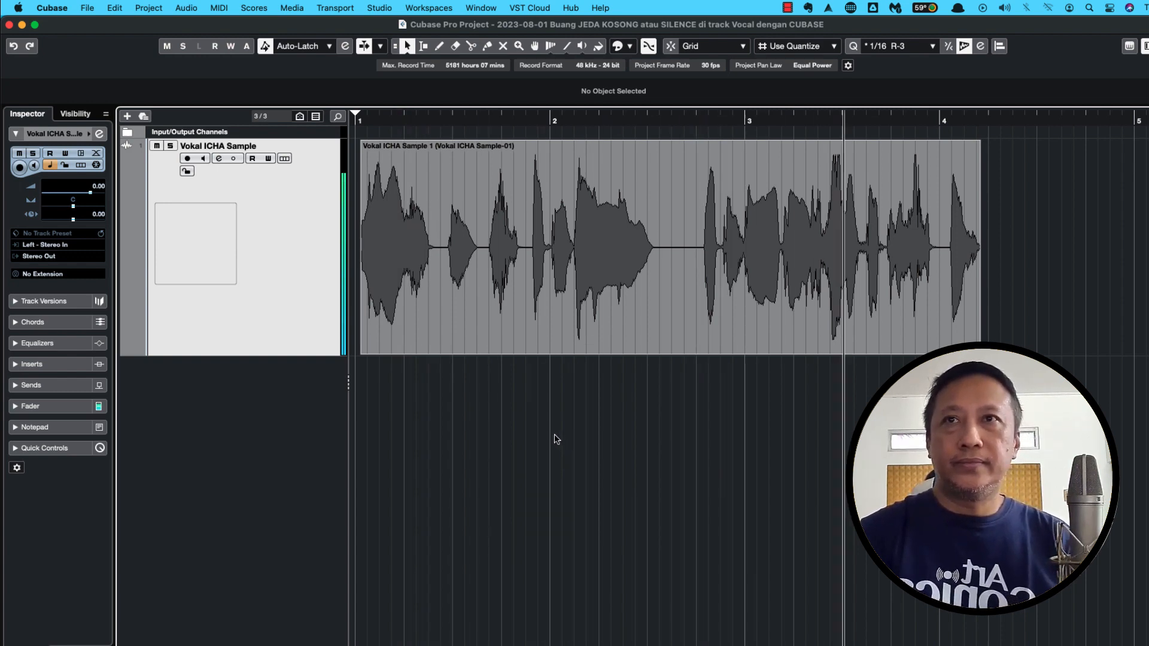
key(space)
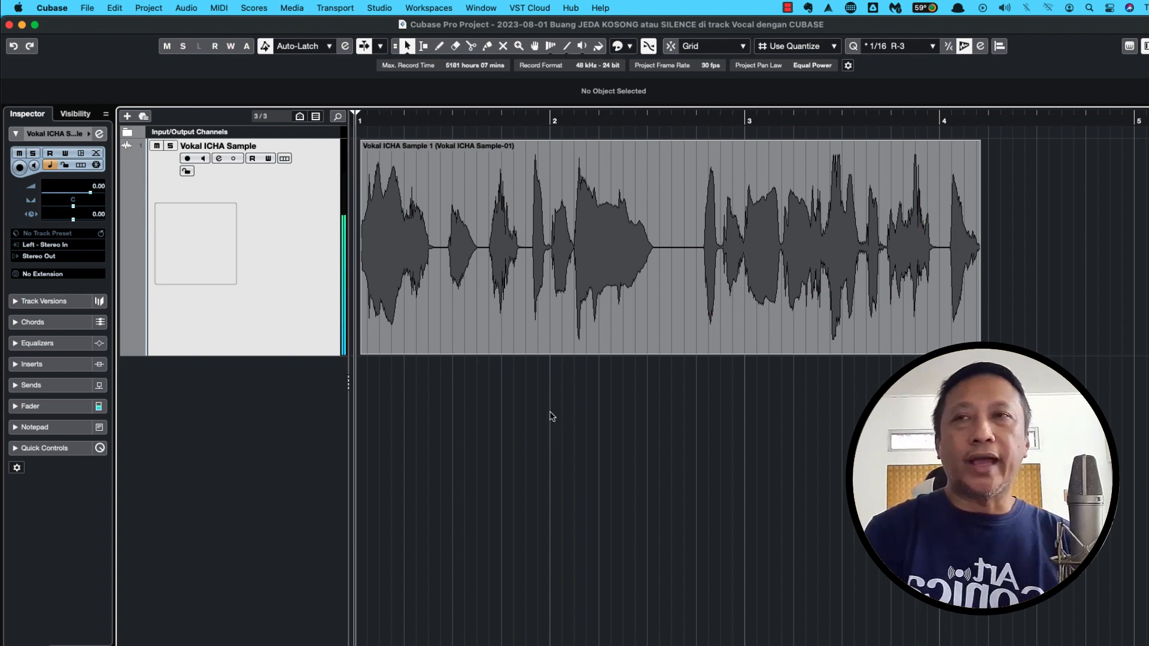
Preview Detect Silence on the bounced vocal event and close it without processing.
click(447, 318)
click(187, 7)
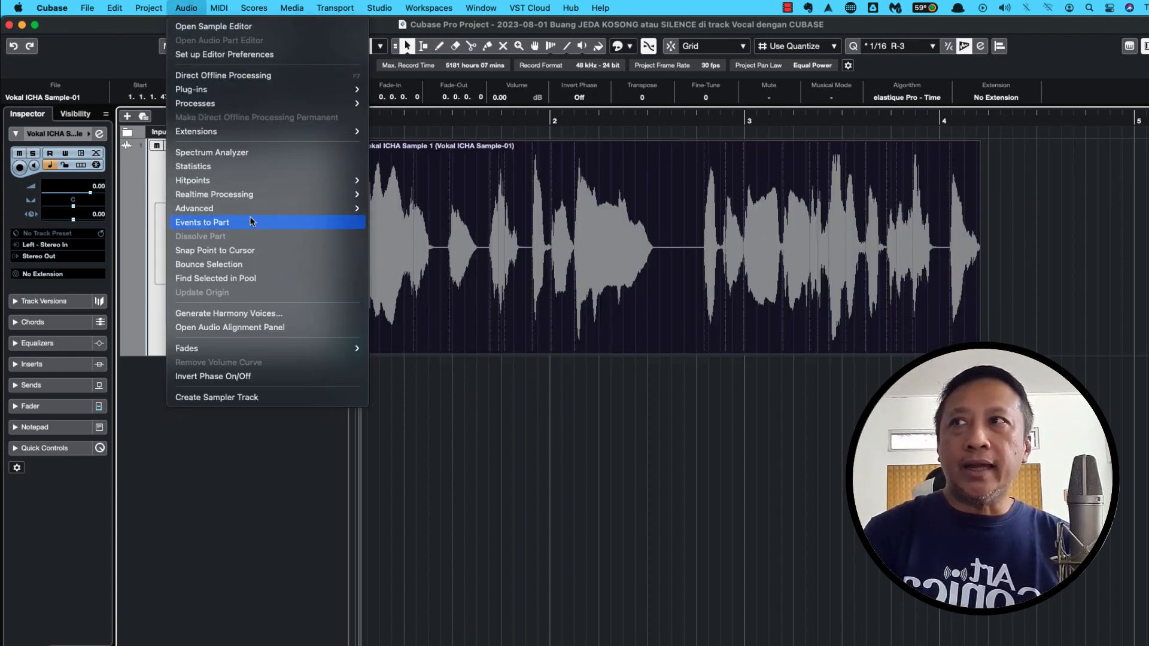
mouse_move(259, 210)
click(419, 208)
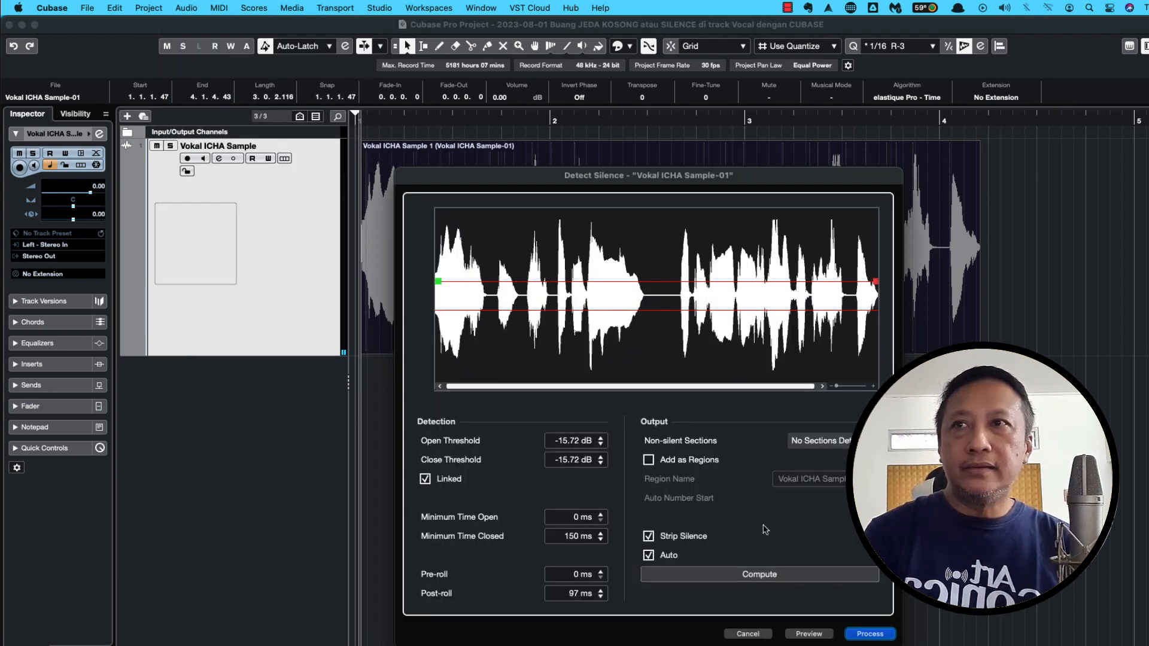
click(814, 636)
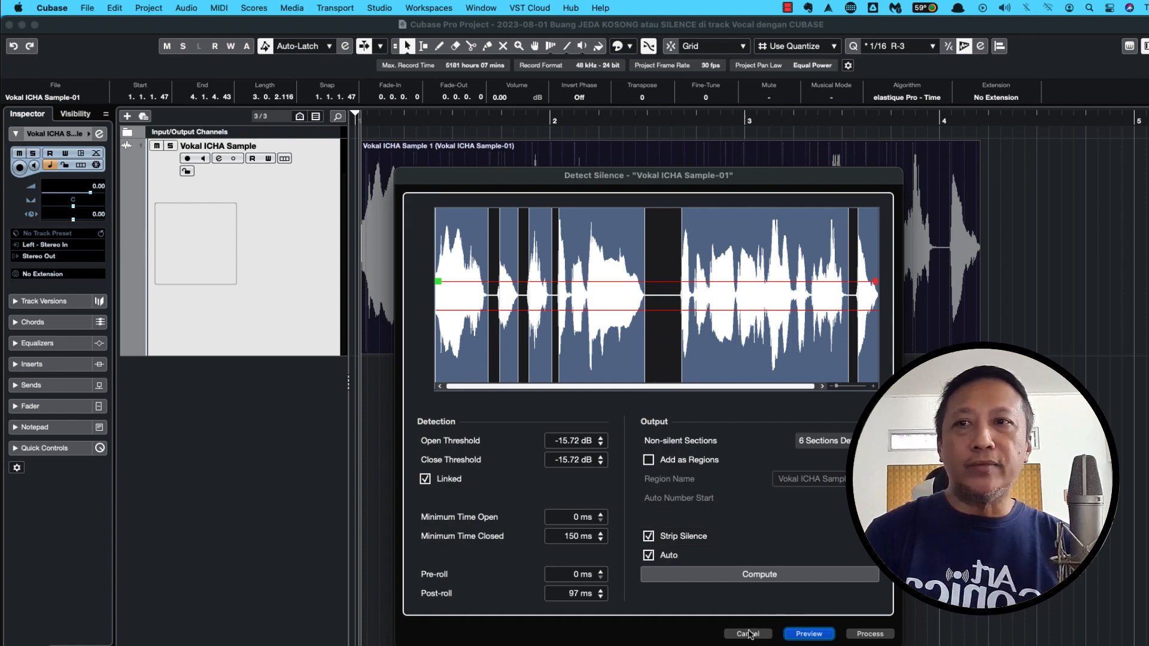
click(749, 634)
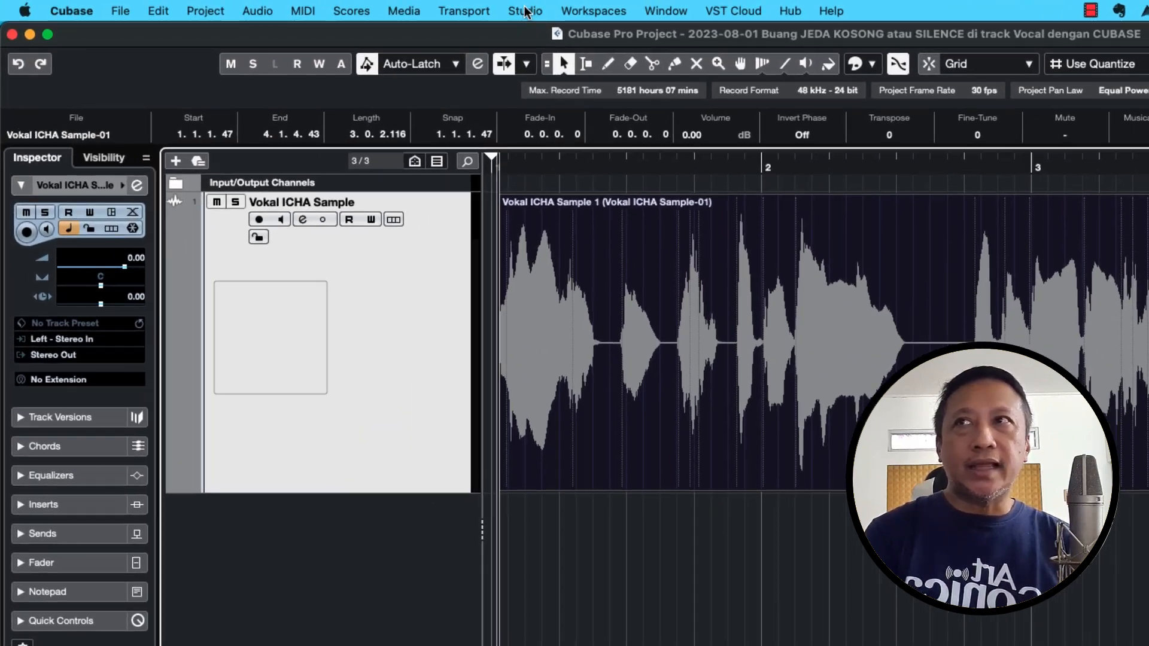
Open Audio Connections and set the audio device of the Control Room's Monitor 1 to Not Connected.
click(379, 8)
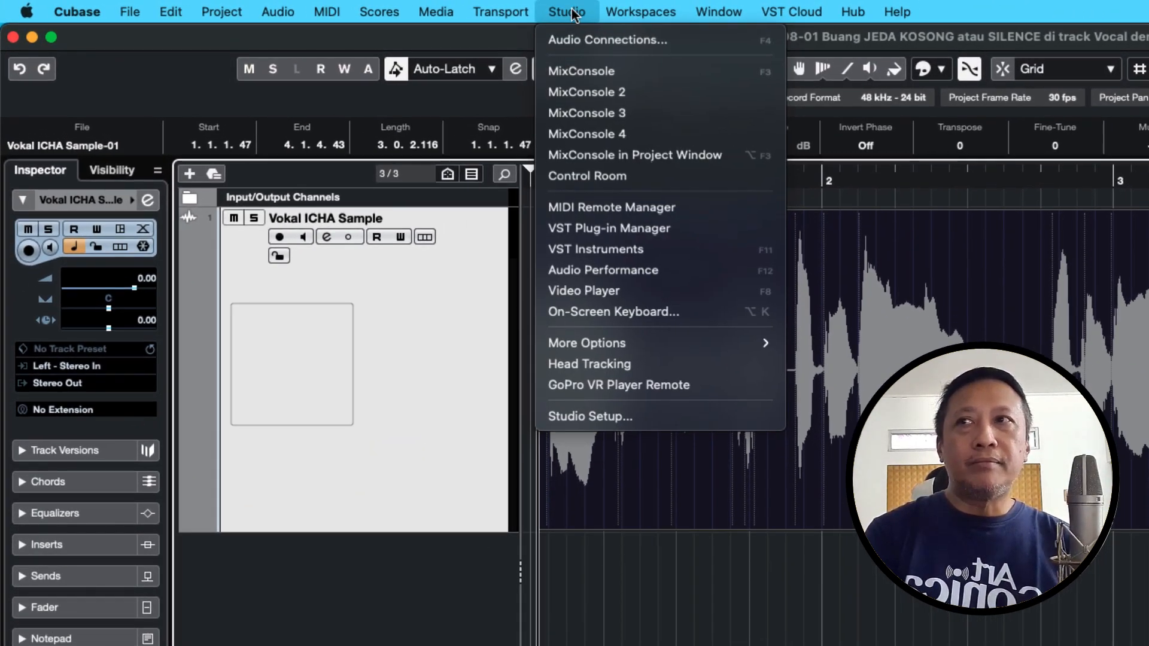
click(590, 40)
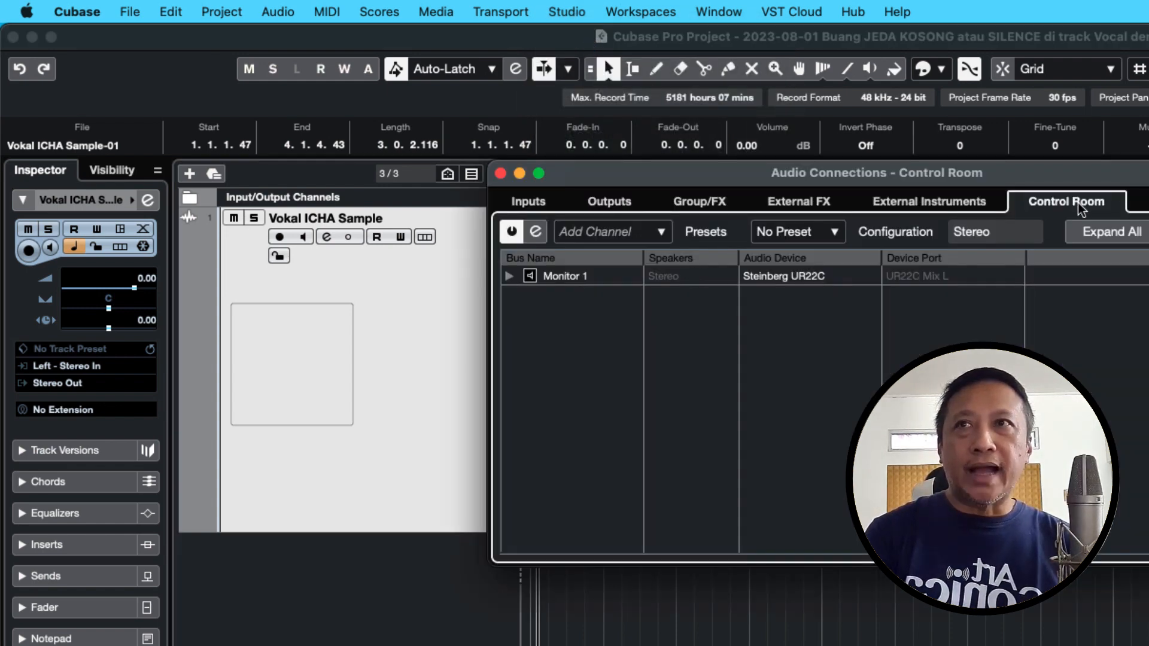
click(770, 278)
click(793, 295)
Assign the Steinberg UR22C audio device to the Stereo Out bus and close Audio Connections.
click(625, 198)
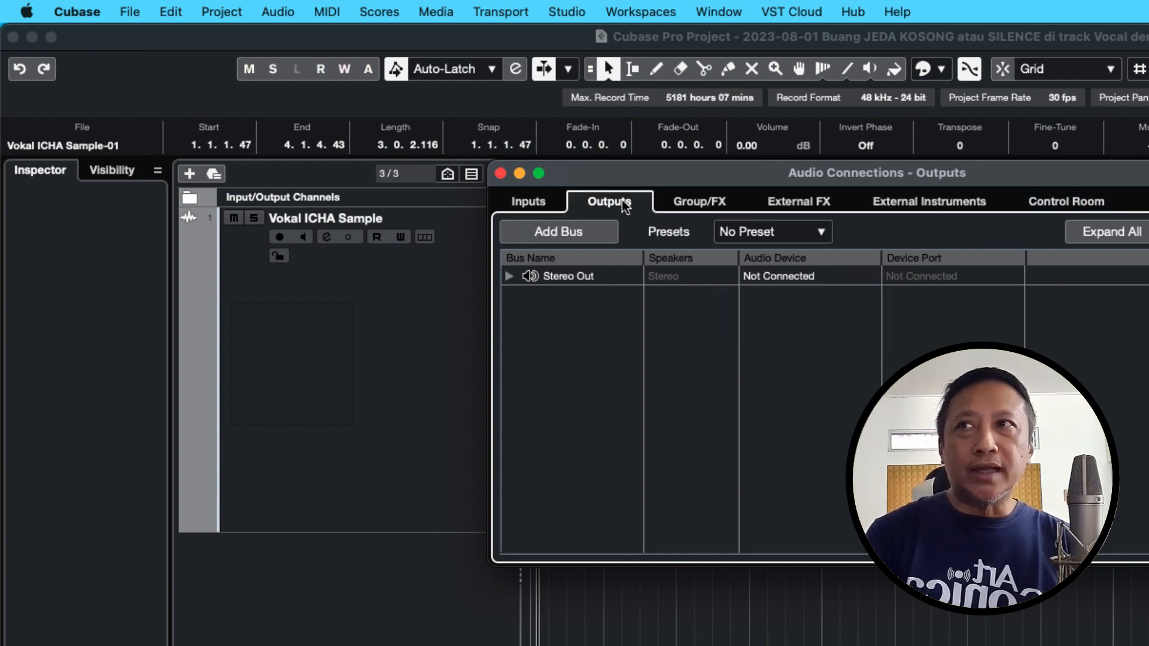
click(787, 278)
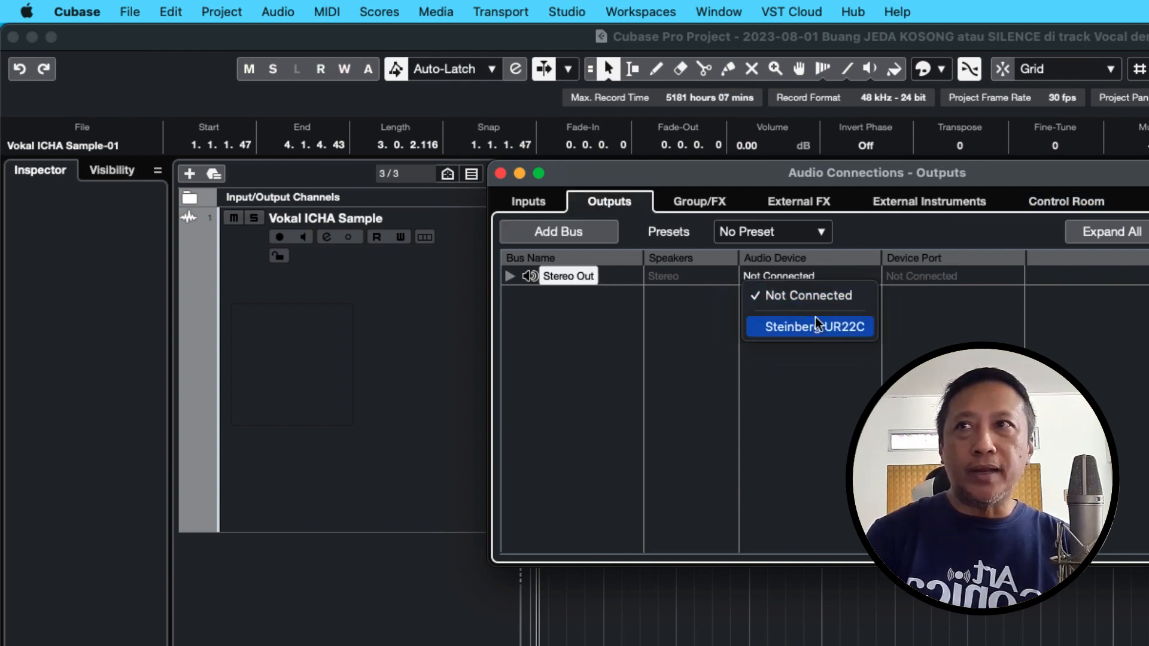
click(813, 326)
click(501, 174)
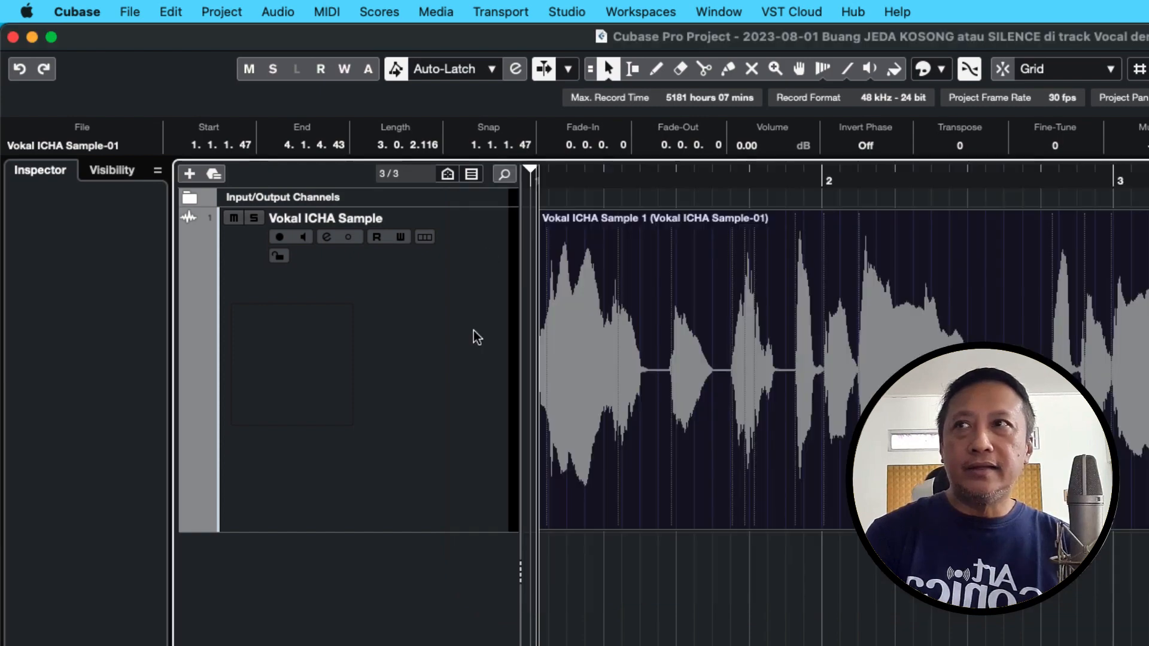
Select the vocal track, preview its bounced event in Detect Silence with the new output routing, and close without processing.
click(390, 408)
click(250, 11)
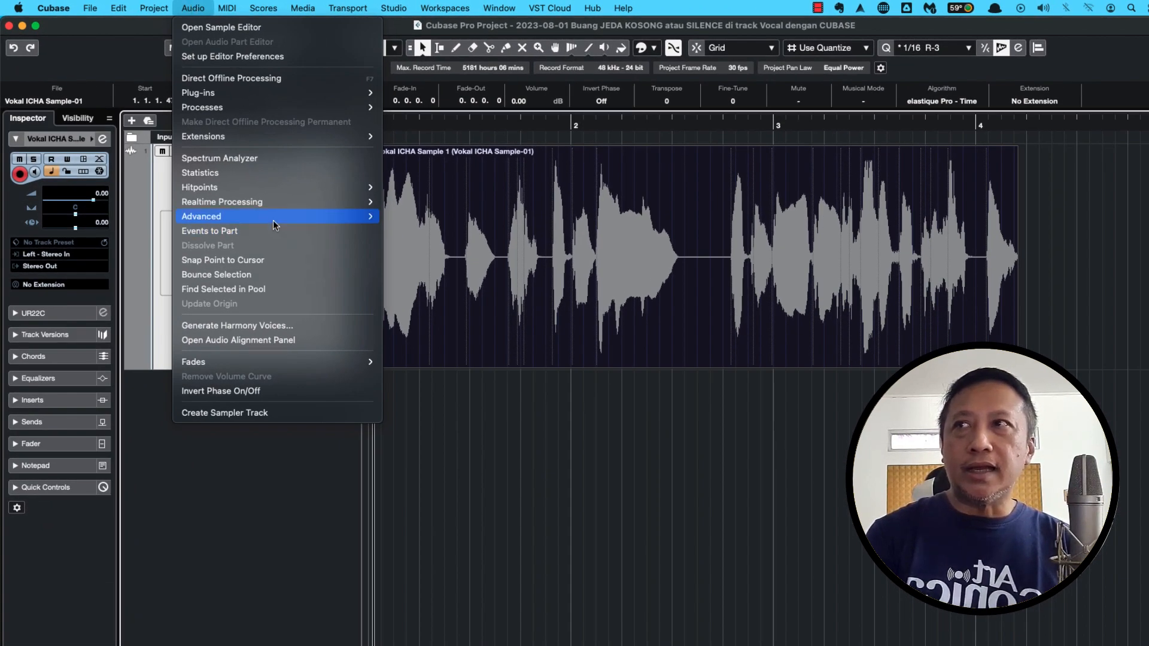
mouse_move(275, 225)
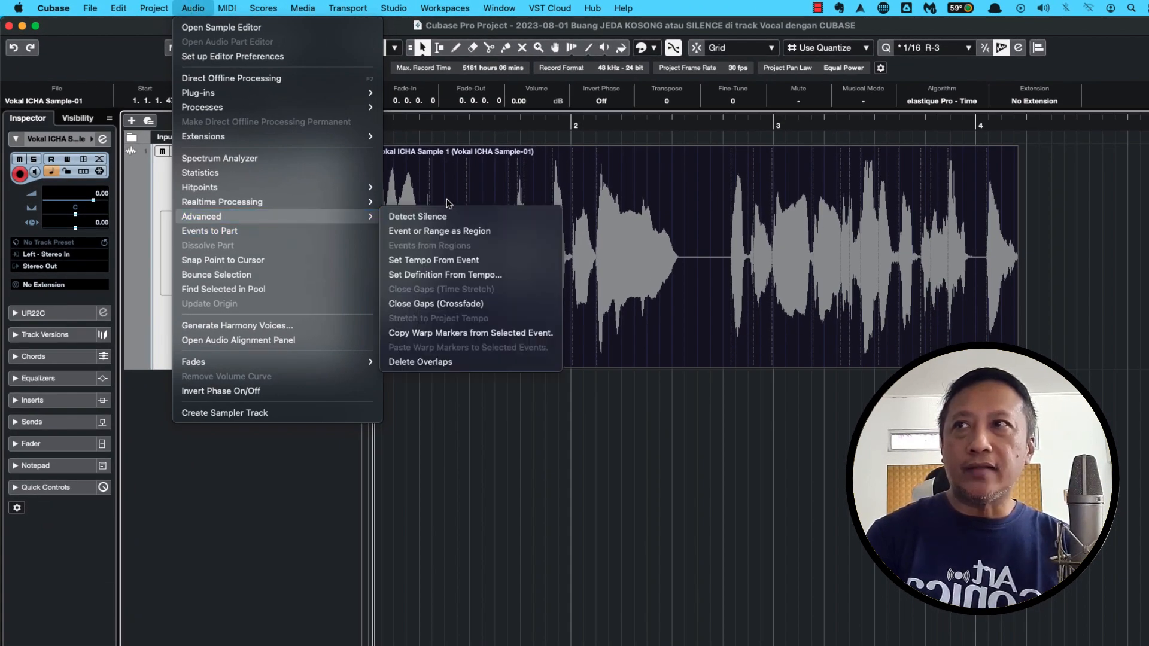
click(413, 215)
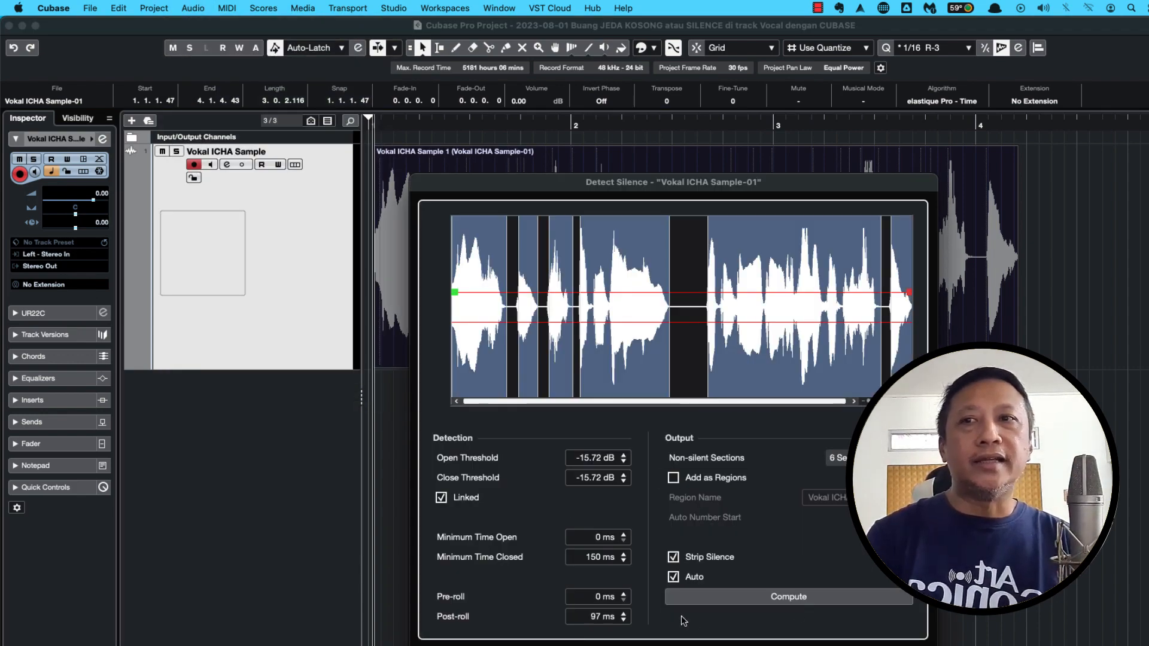
key(Escape)
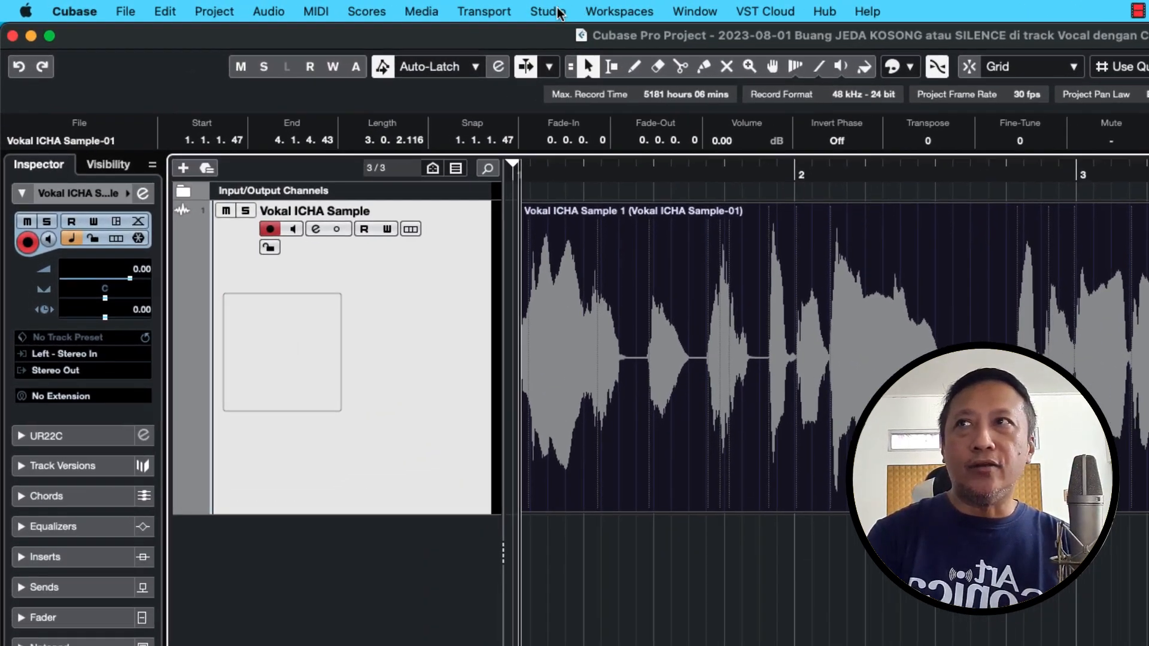
Open Audio Connections and set the audio device of the Stereo Out bus to Not Connected.
click(559, 12)
click(577, 38)
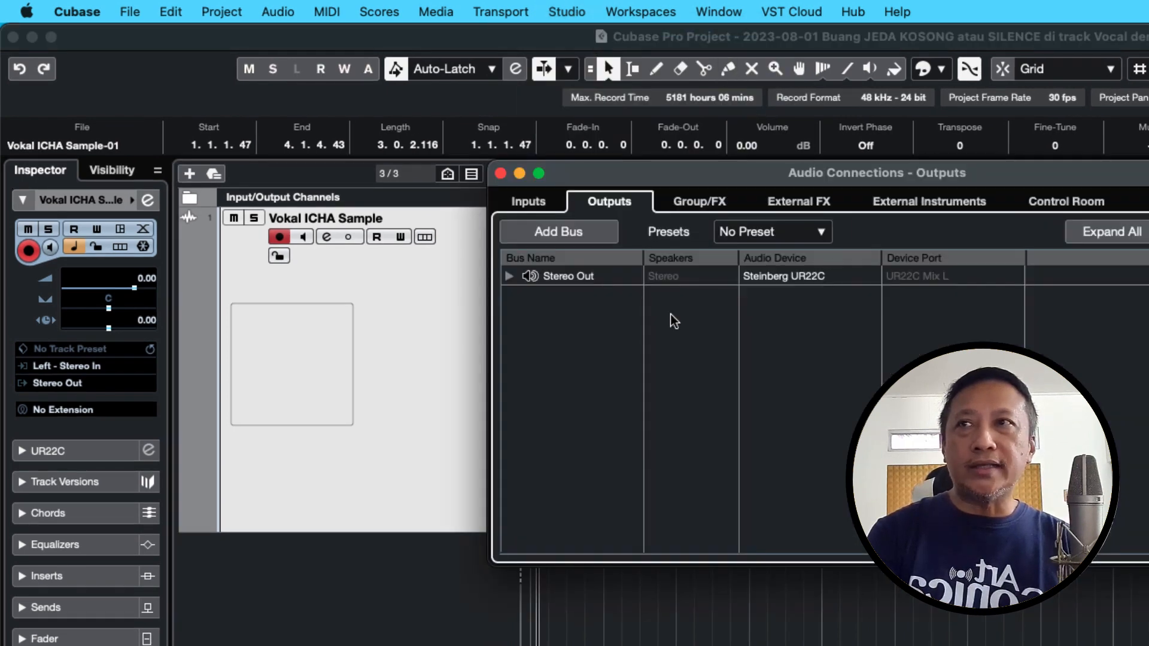
click(784, 280)
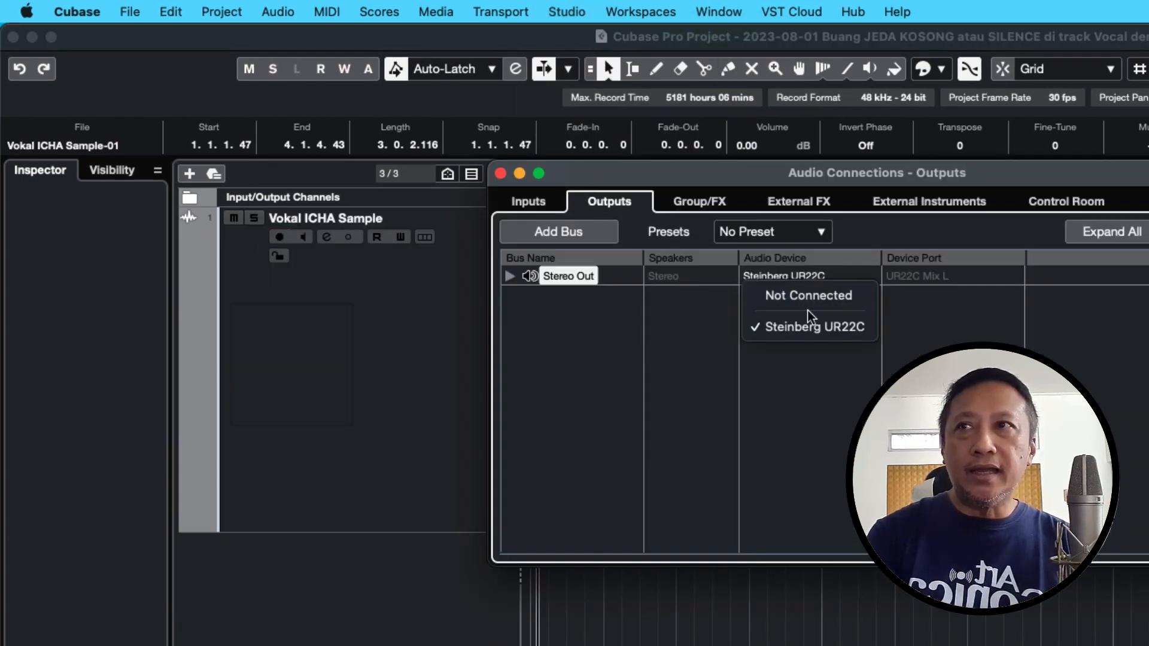
click(810, 296)
Assign the Steinberg UR22C audio device to the Control Room's Monitor 1 and close Audio Connections.
click(1072, 202)
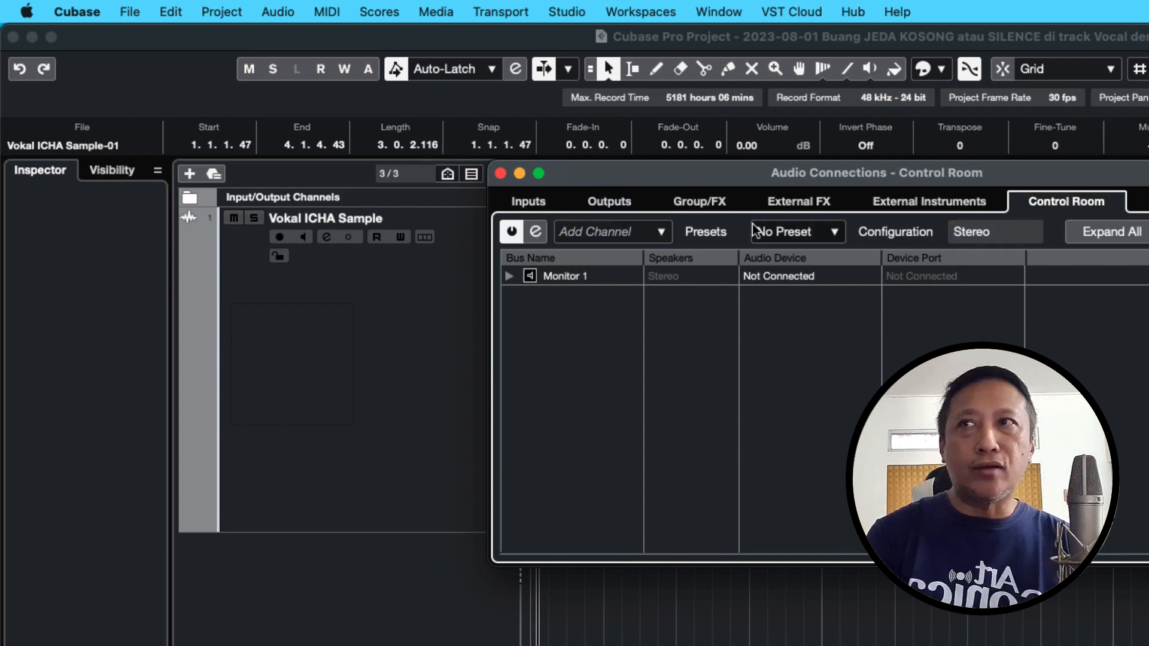
click(797, 281)
click(835, 333)
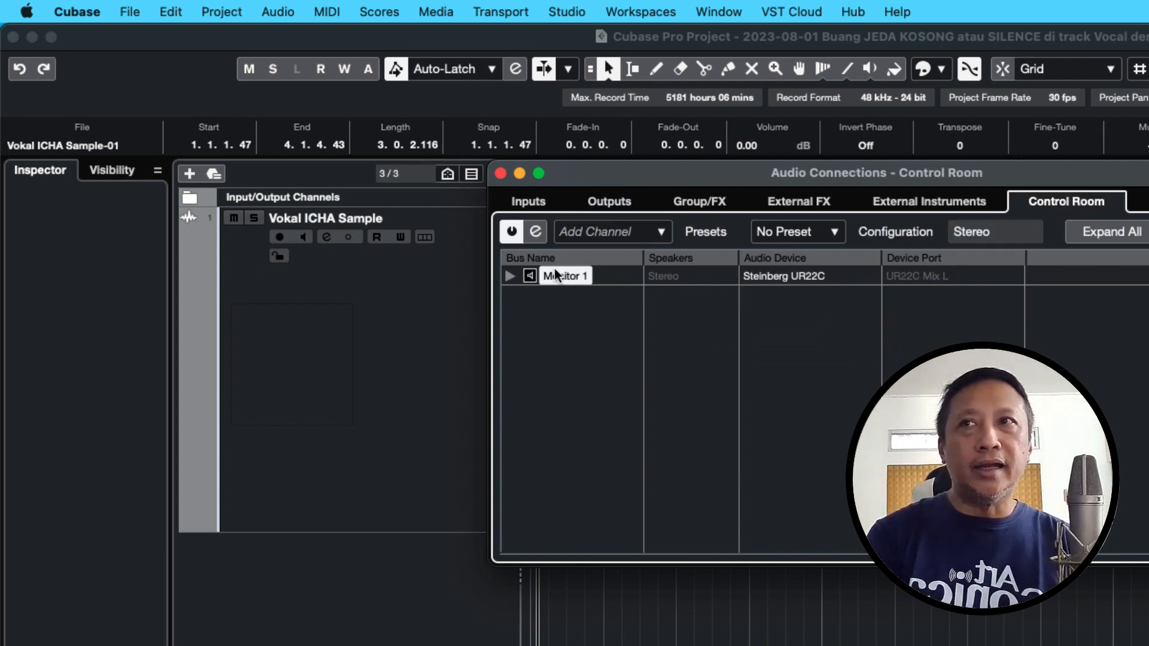
click(501, 173)
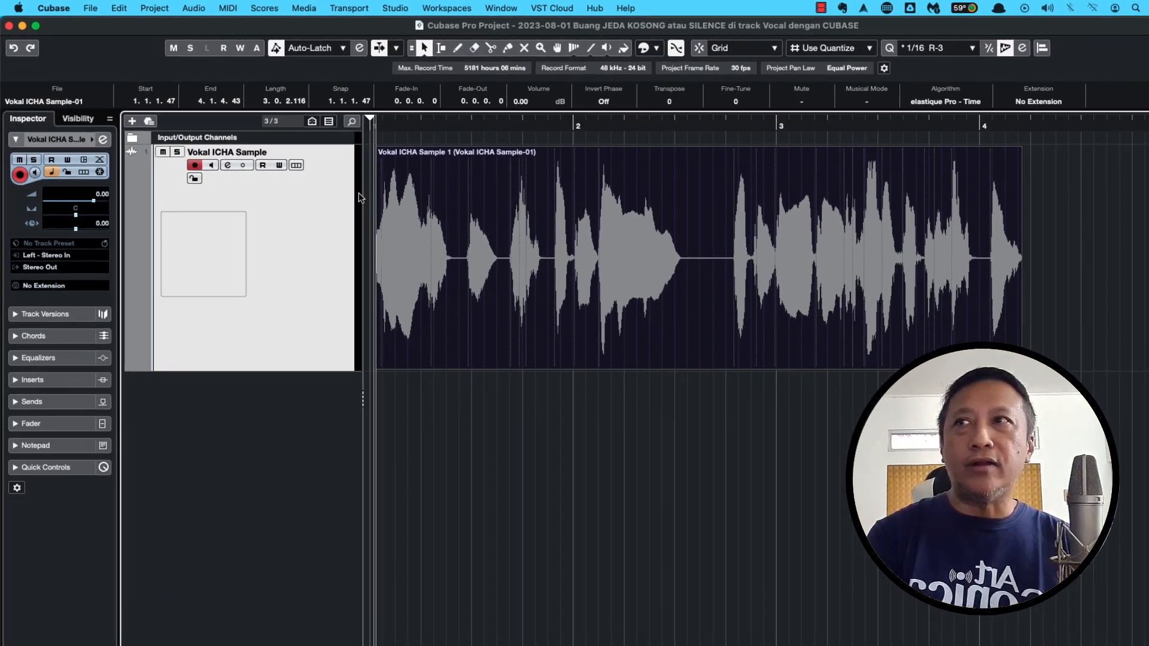
Open Detect Silence for the bounced vocal event.
click(193, 7)
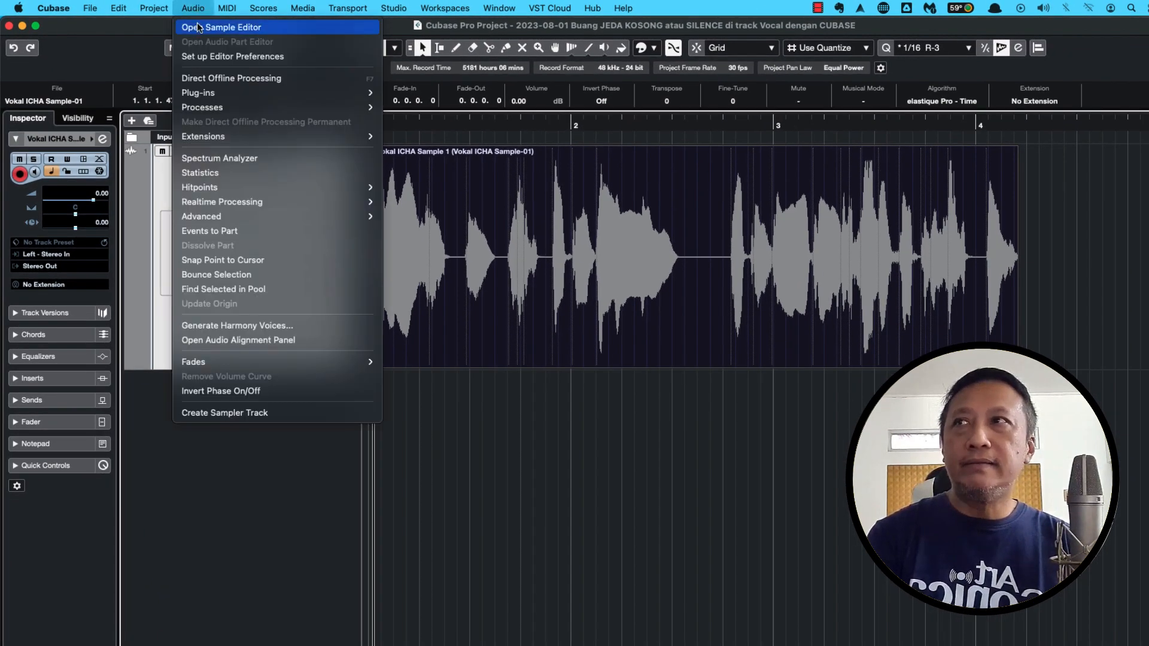
mouse_move(227, 216)
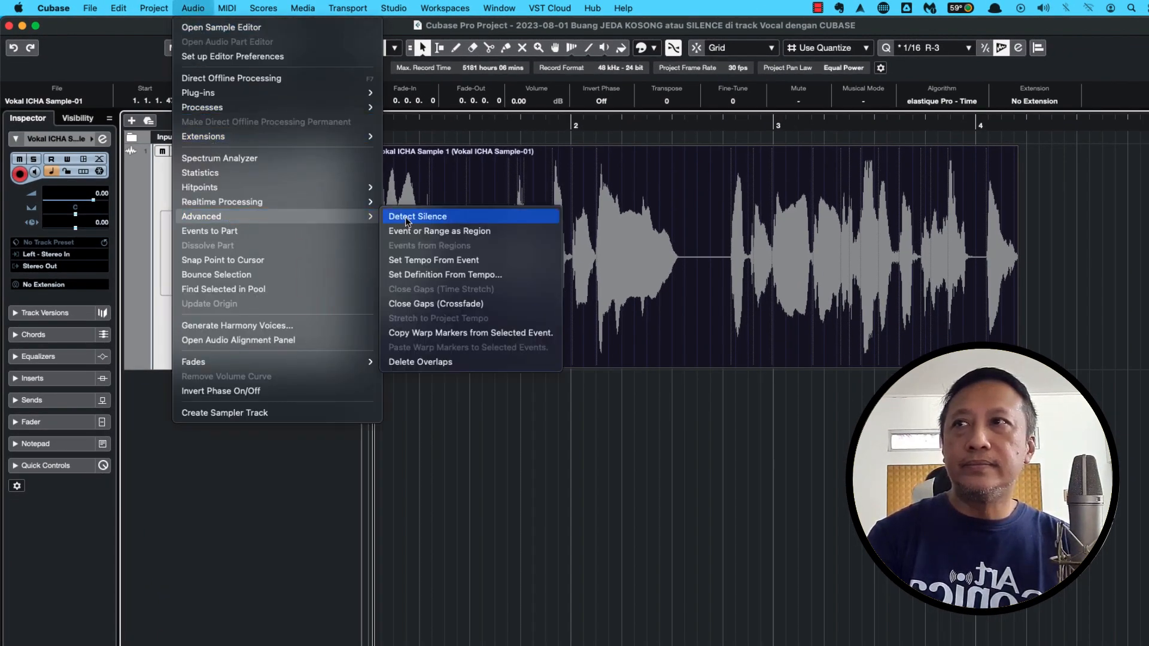
click(445, 217)
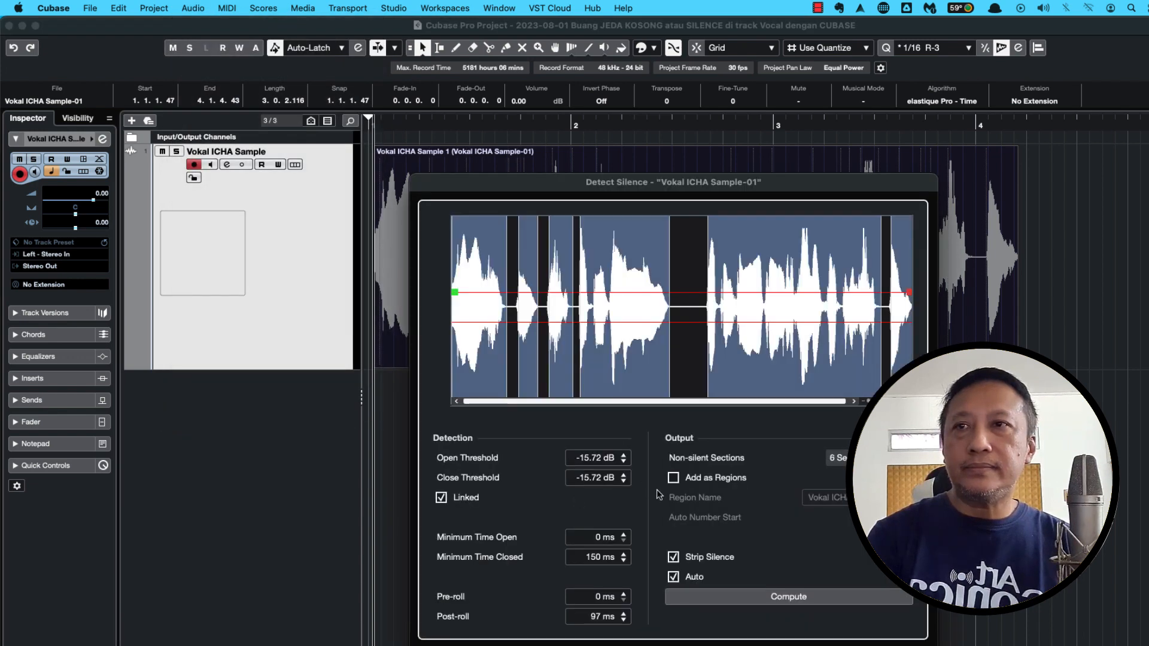